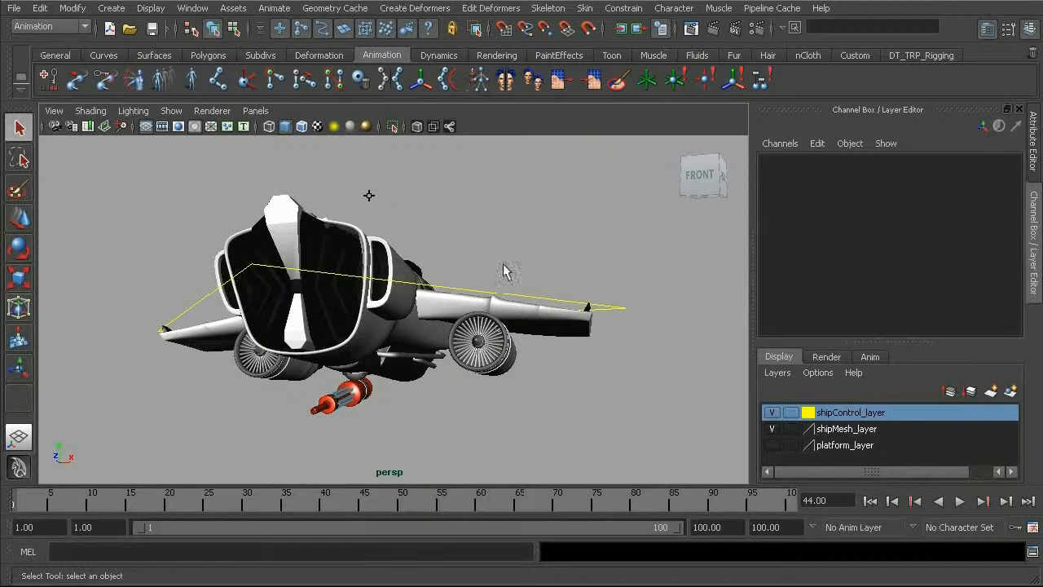
Step: Make platform_layer visible so the platform shows together with the ship
alt+right_drag(534, 263, 468, 238)
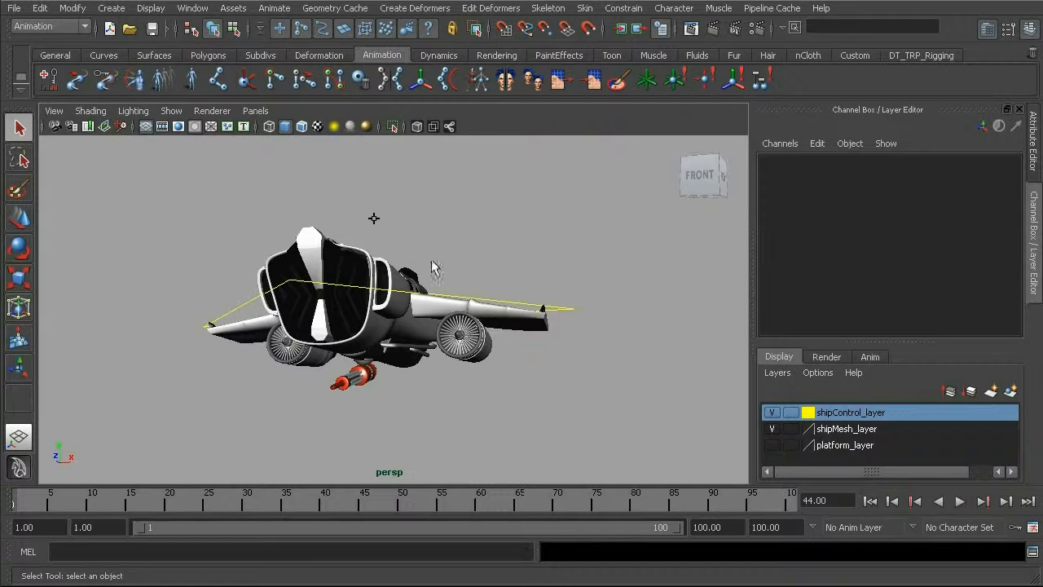
alt+drag(485, 239, 514, 256)
alt+right_drag(515, 256, 433, 270)
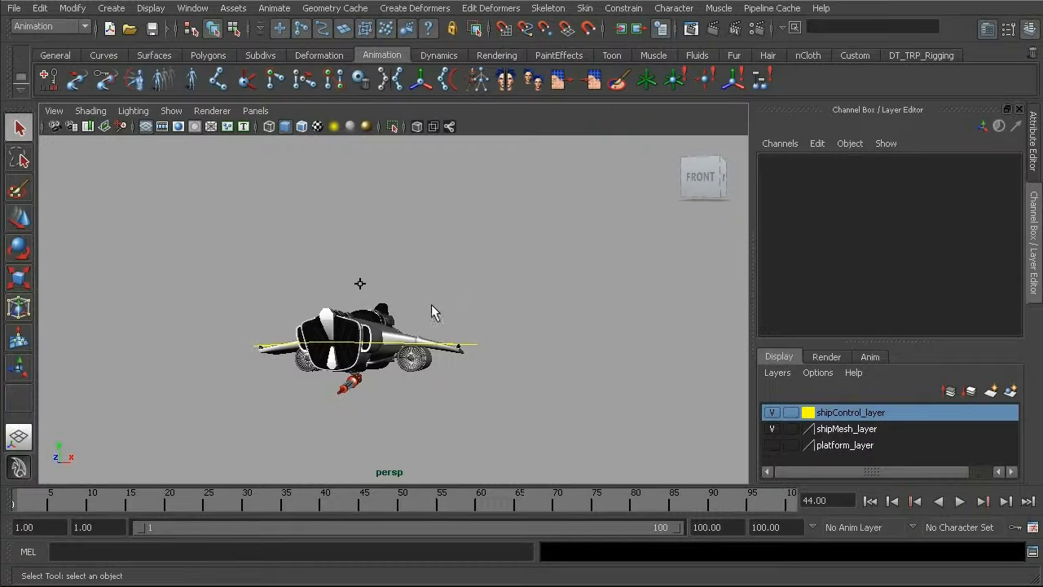
click(774, 447)
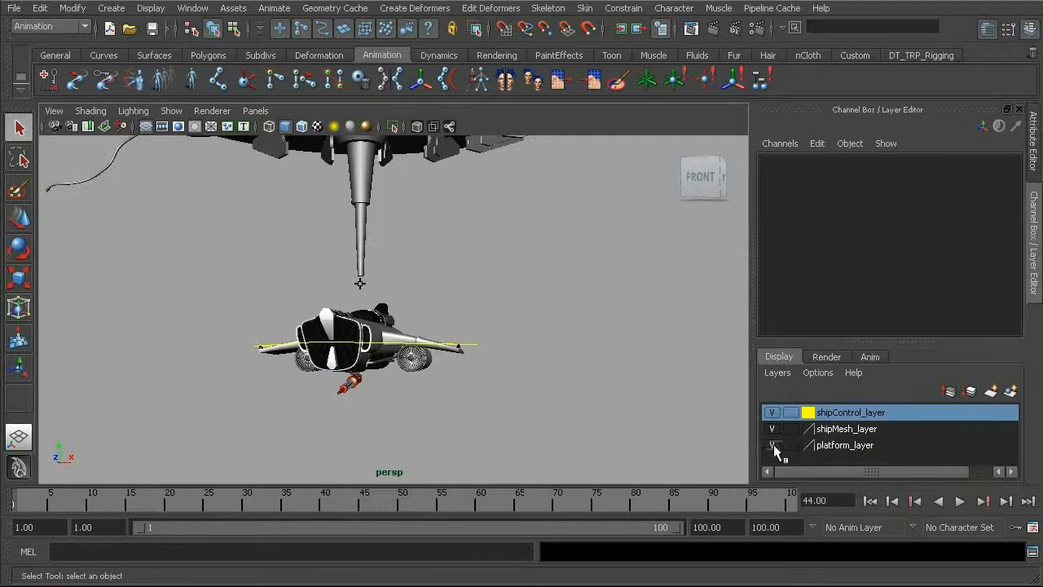
Step: Select the whole ship by its top locator and move it to about X -441, Y 115, Z 8, beside the platform's spire
alt+right_drag(477, 312, 403, 293)
alt+drag(402, 294, 442, 305)
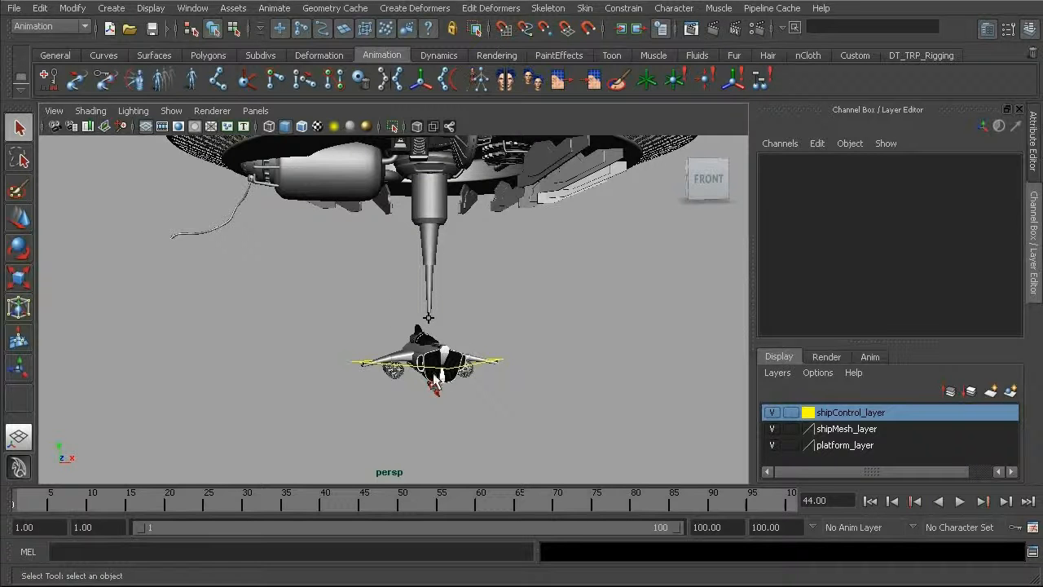
alt+drag(436, 379, 438, 342)
alt+right_drag(438, 342, 546, 362)
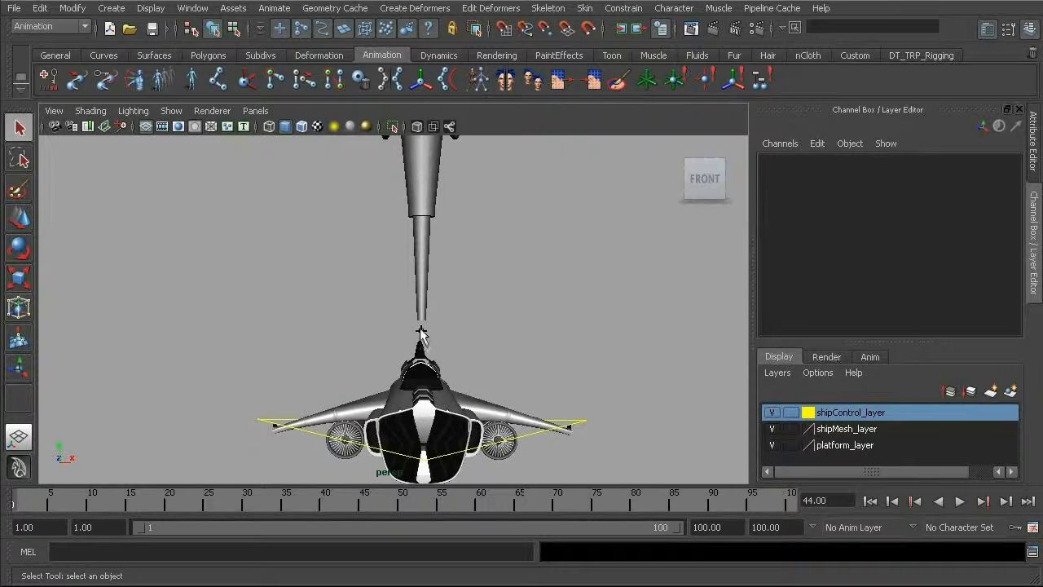
click(421, 334)
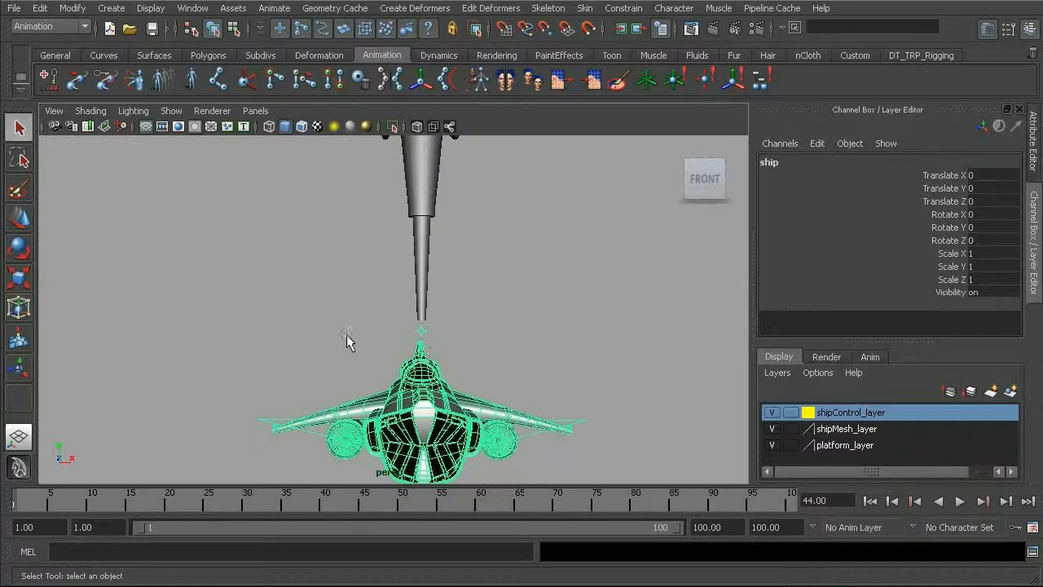
key(w)
alt+right_drag(497, 347, 303, 305)
alt+middle_drag(302, 305, 313, 296)
drag(419, 353, 246, 307)
alt+middle_drag(287, 267, 439, 304)
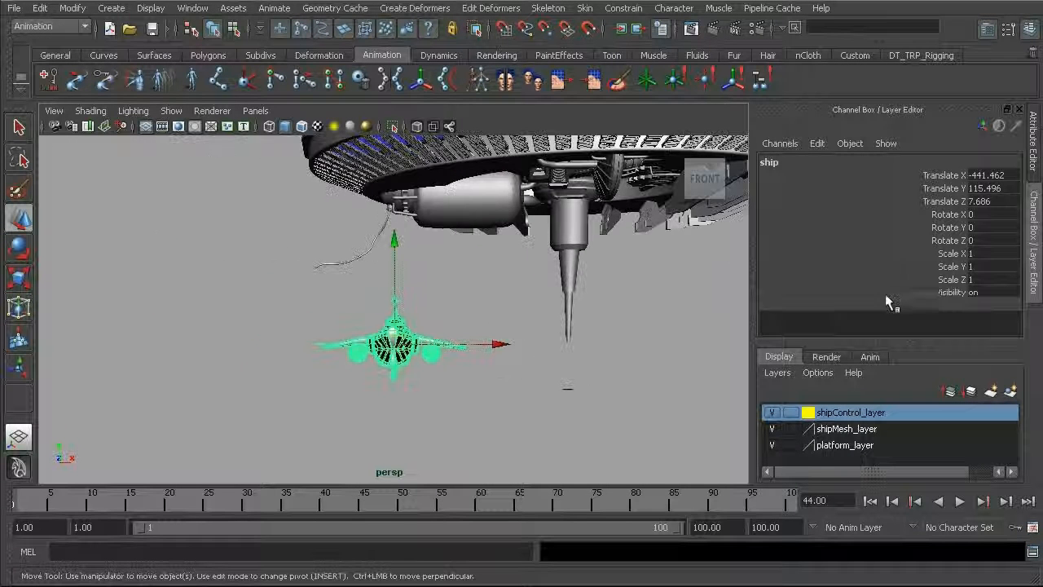
Step: Set the ship's translation to X -671.202, Y 278.108 and Z 164.912 so it meets the hose end, and deselect it
double_click(986, 174)
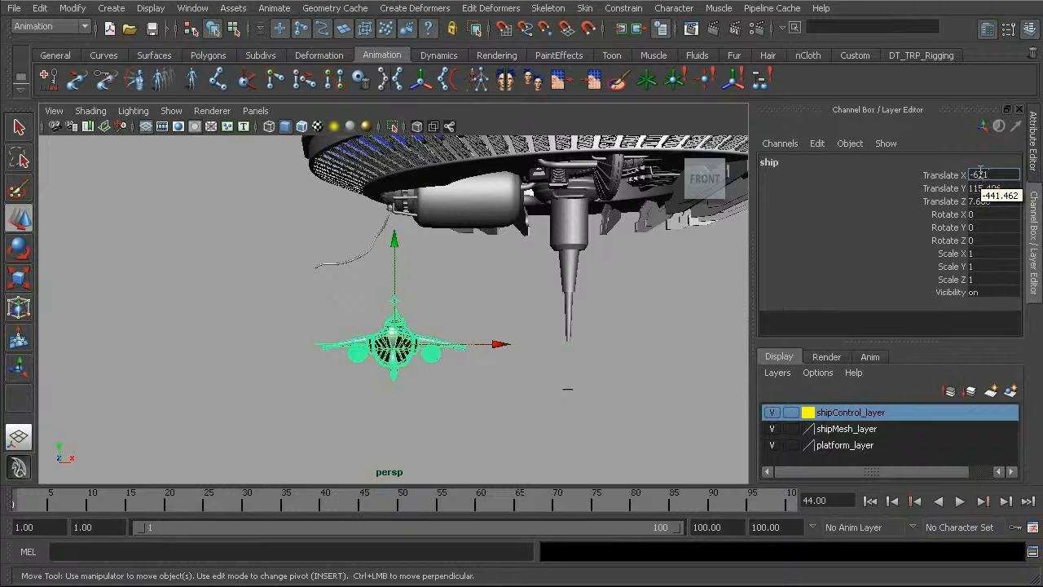
text(-671.202)
key(Return)
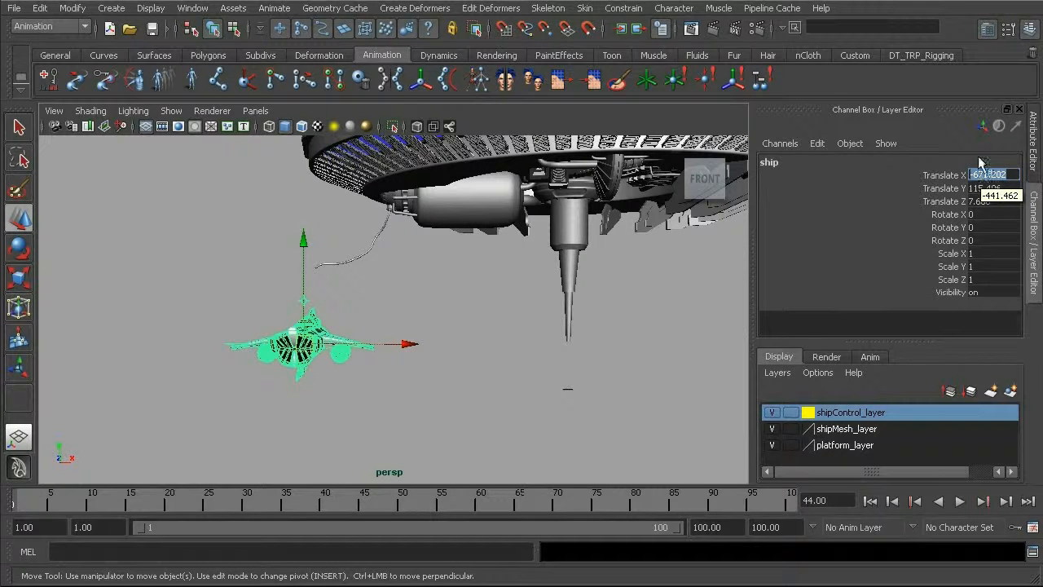
double_click(986, 187)
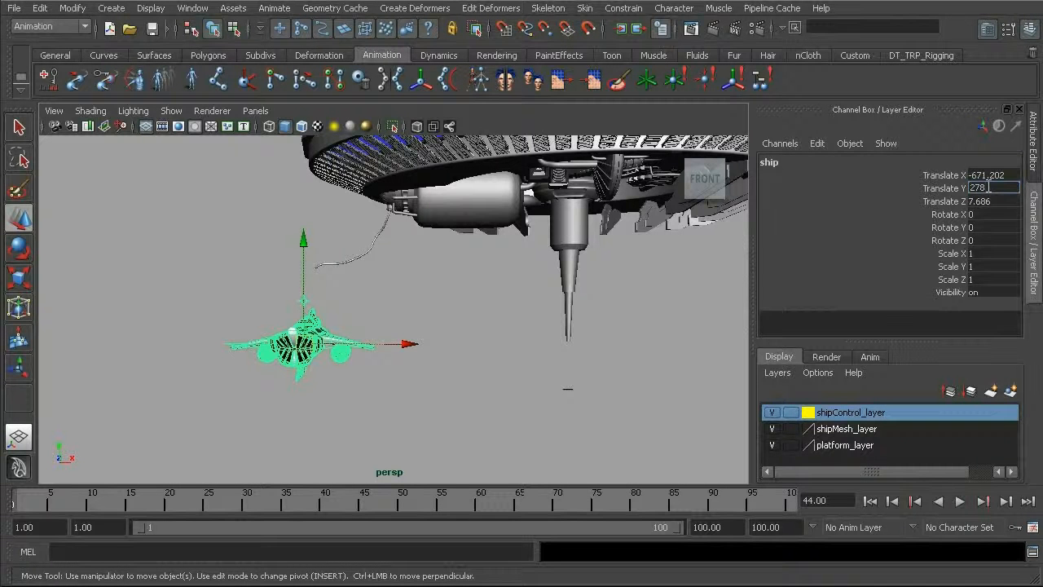
text(278.108)
key(Return)
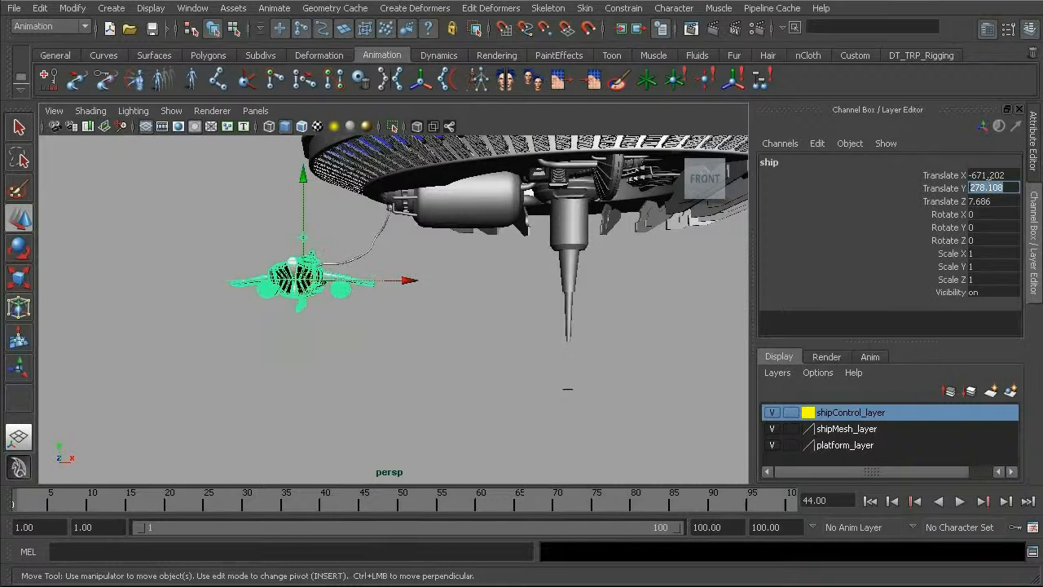
double_click(987, 200)
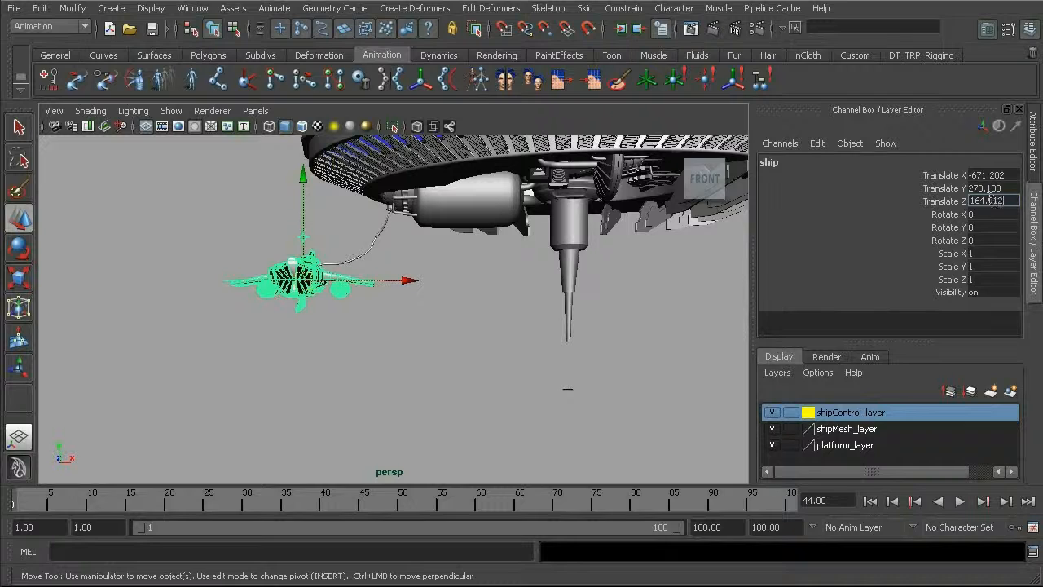
key(Return)
alt+drag(232, 288, 345, 315)
alt+right_drag(344, 314, 481, 314)
alt+drag(481, 314, 433, 310)
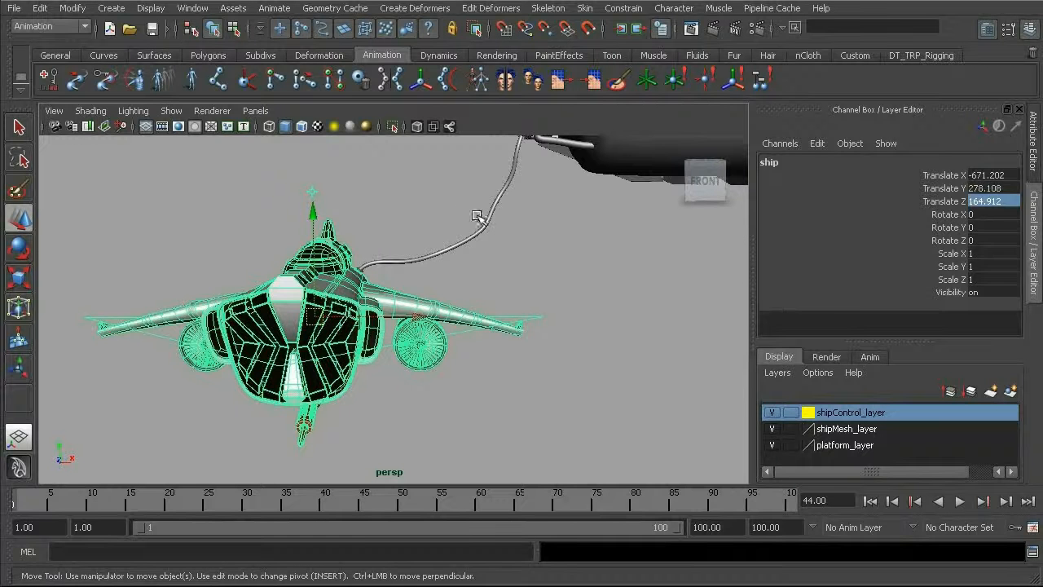
click(477, 219)
alt+drag(500, 214, 448, 218)
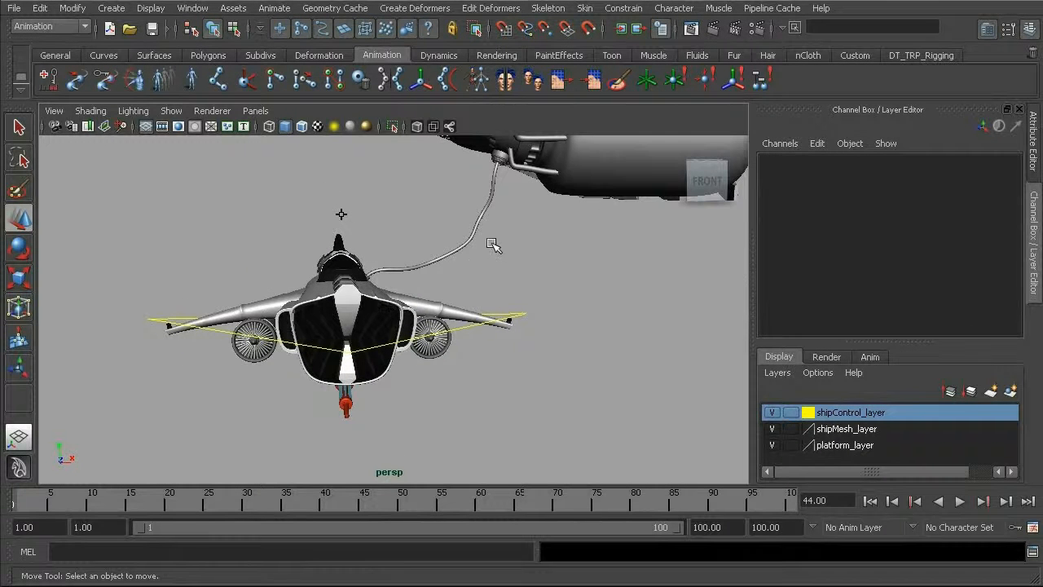
Step: Examine the platform and ship in the side view, and return to the perspective view
key(space)
drag(485, 256, 530, 251)
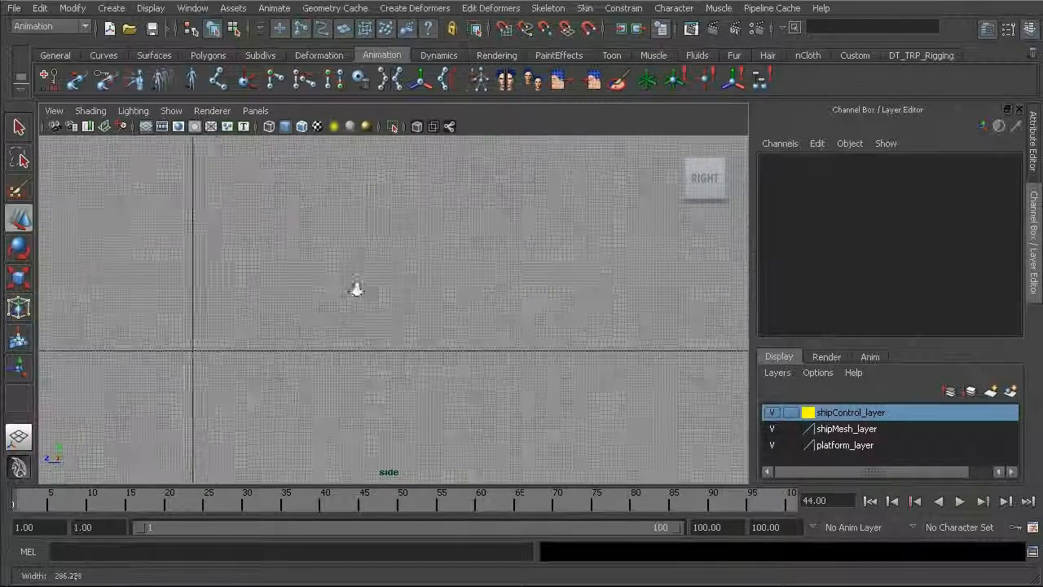
alt+right_drag(613, 366, 221, 240)
alt+middle_drag(365, 247, 490, 489)
alt+middle_drag(291, 169, 521, 413)
scroll(442, 322, down, 1)
alt+middle_drag(440, 321, 534, 336)
alt+drag(534, 337, 506, 348)
alt+right_drag(506, 348, 297, 337)
alt+middle_drag(298, 336, 654, 246)
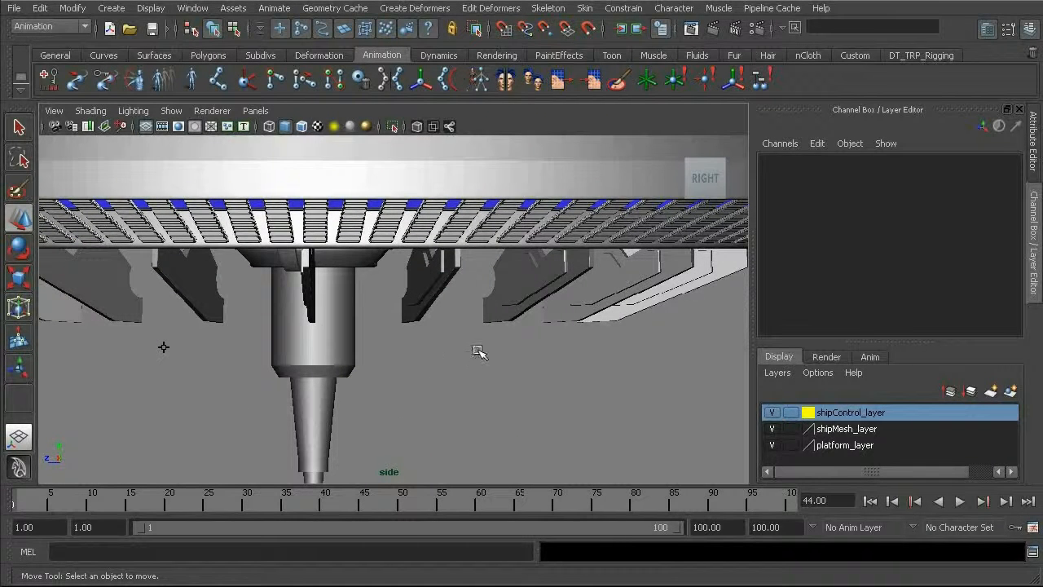
key(space)
drag(472, 353, 476, 321)
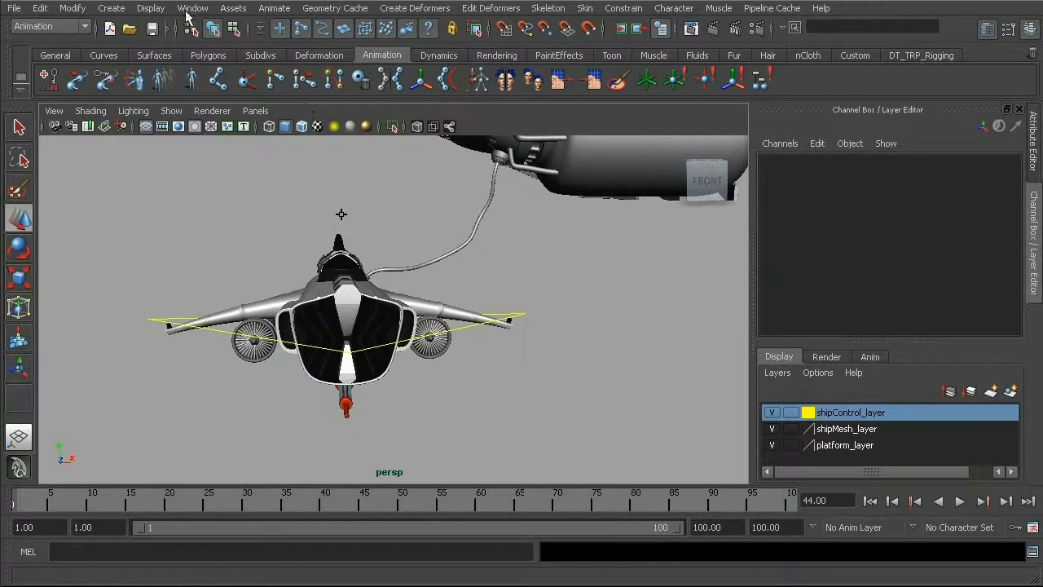
Step: Draw a trial chain of six joints on the ground plane in front of the ship with the Joint Tool
click(548, 8)
mouse_move(552, 10)
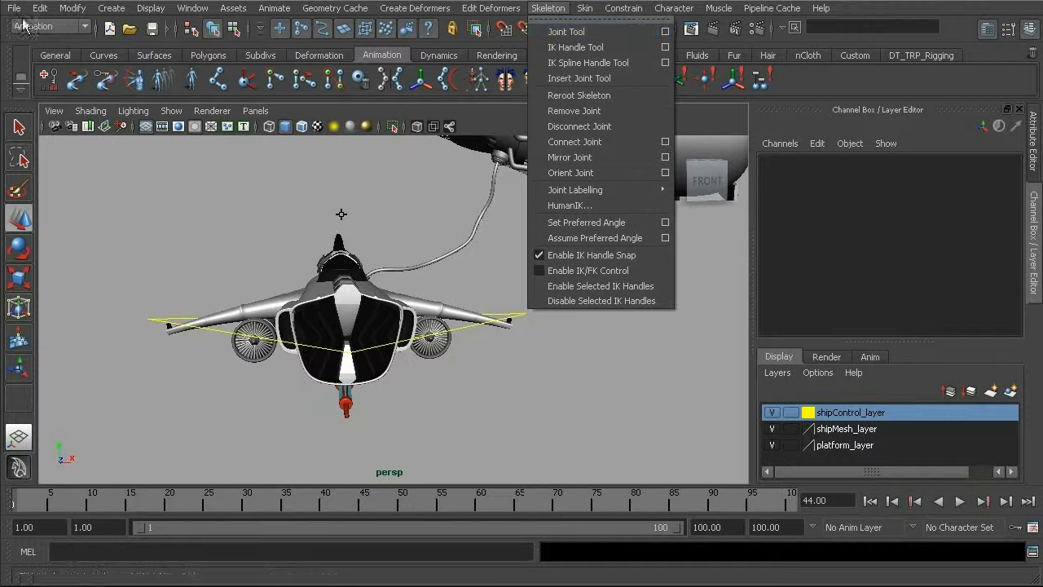
click(576, 33)
alt+right_drag(519, 295, 465, 302)
alt+drag(465, 302, 489, 294)
alt+middle_drag(489, 293, 457, 313)
click(457, 313)
click(490, 389)
click(357, 395)
click(202, 404)
click(191, 432)
click(124, 351)
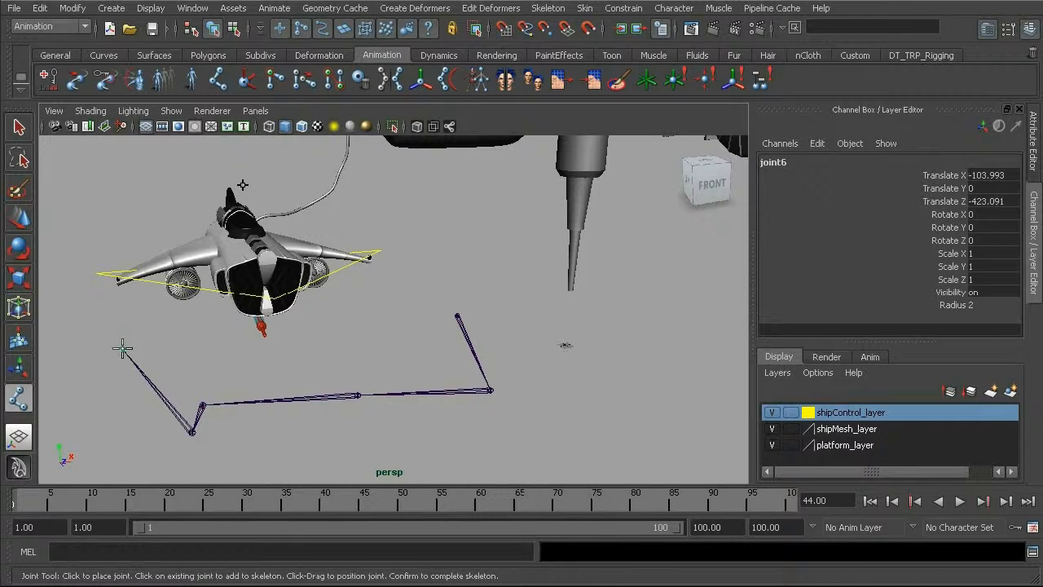
Step: Finish the trial joint chain, select it from its root joint and delete it
key(w)
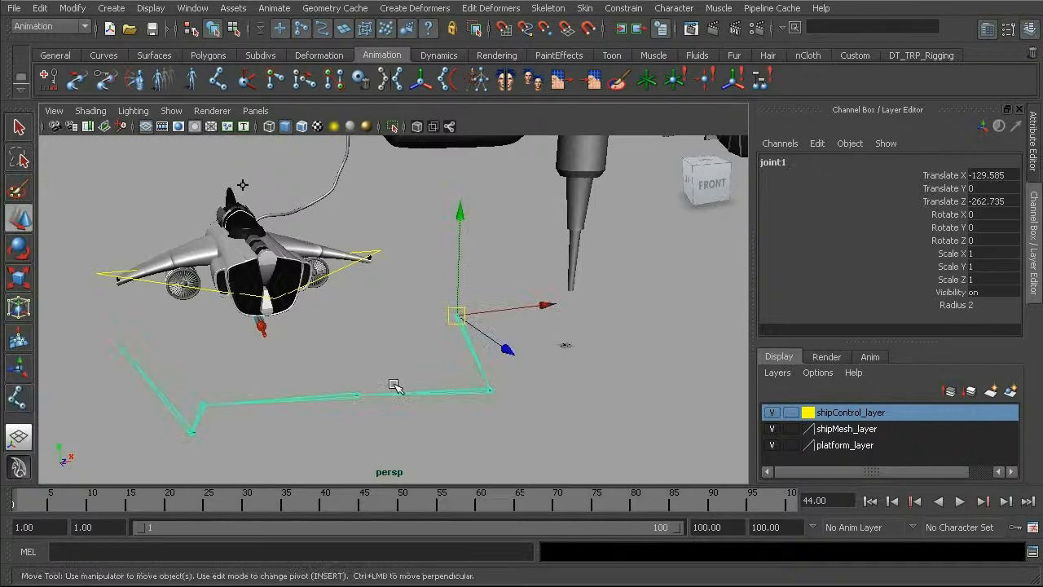
alt+drag(456, 396, 426, 391)
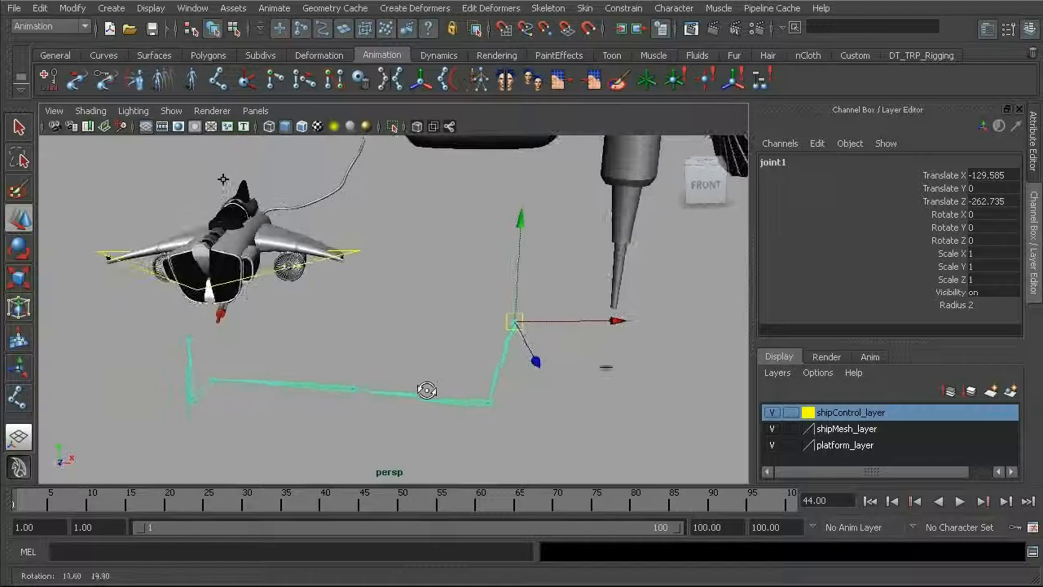
click(444, 285)
click(514, 323)
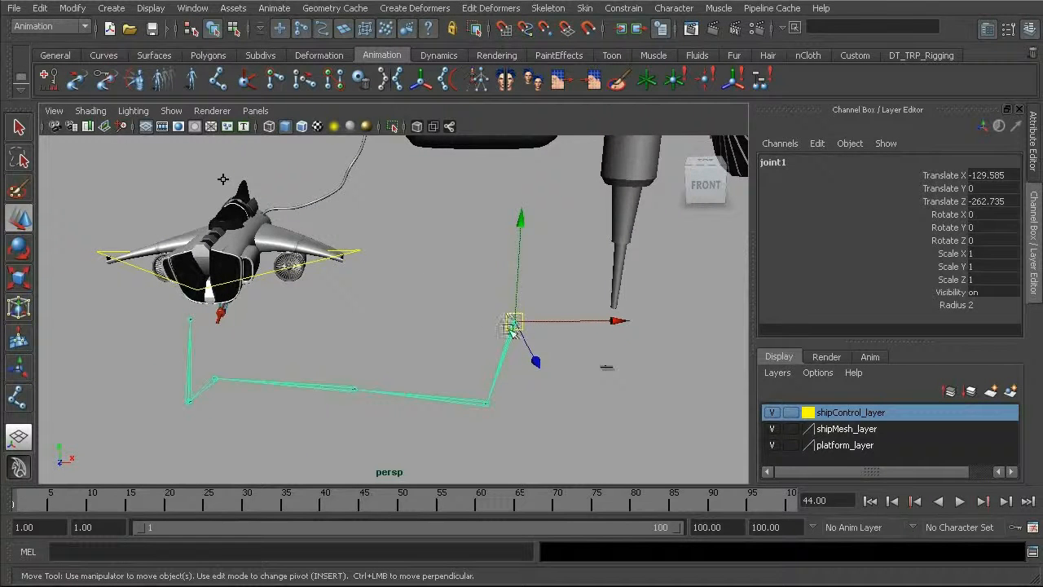
key(Delete)
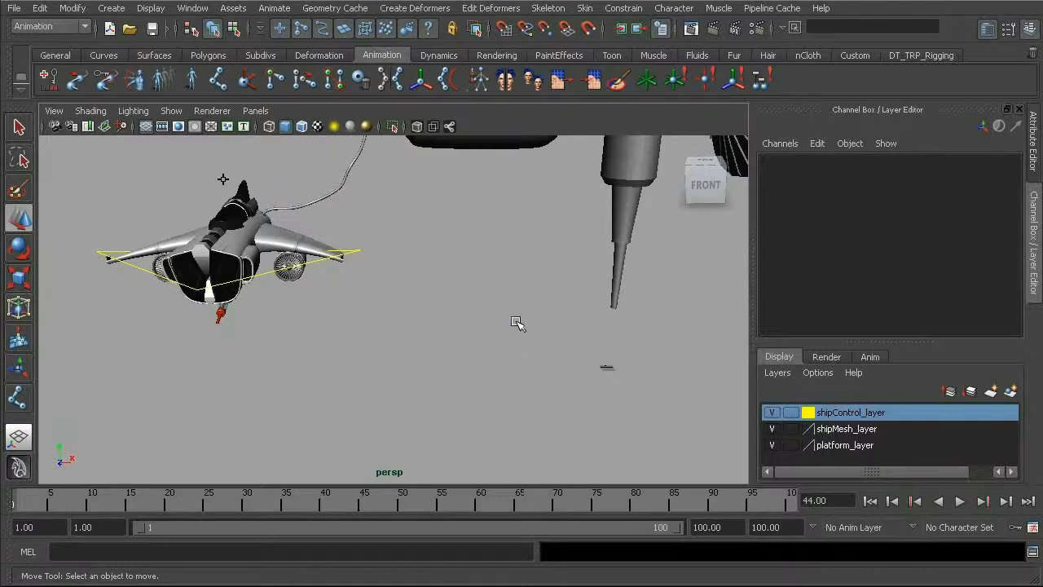
Step: Select the hose geometry and examine its bends and surface divisions between the ship and the platform from several angles
alt+drag(466, 281, 489, 296)
click(480, 268)
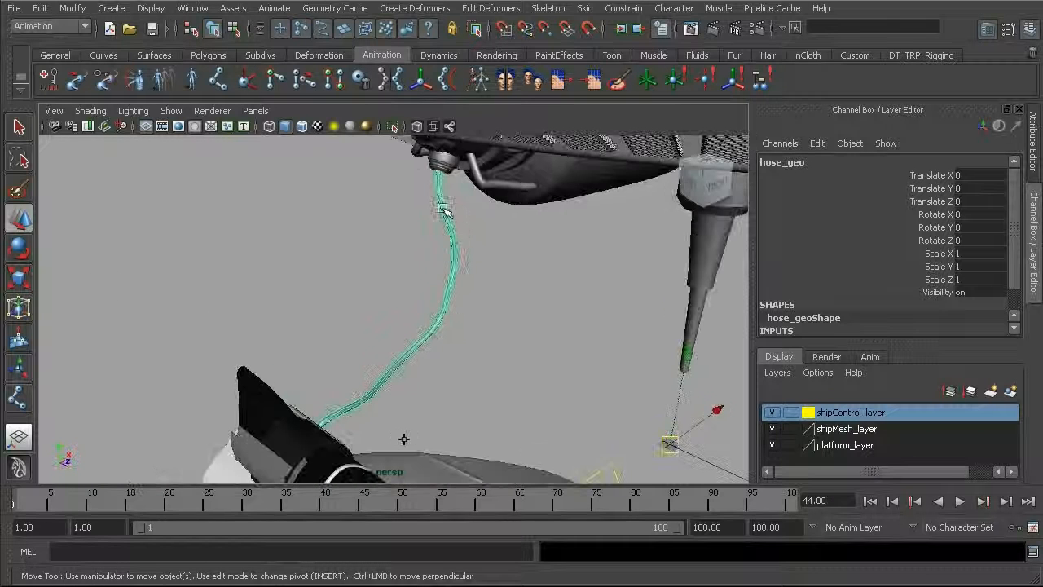
alt+drag(424, 343, 446, 269)
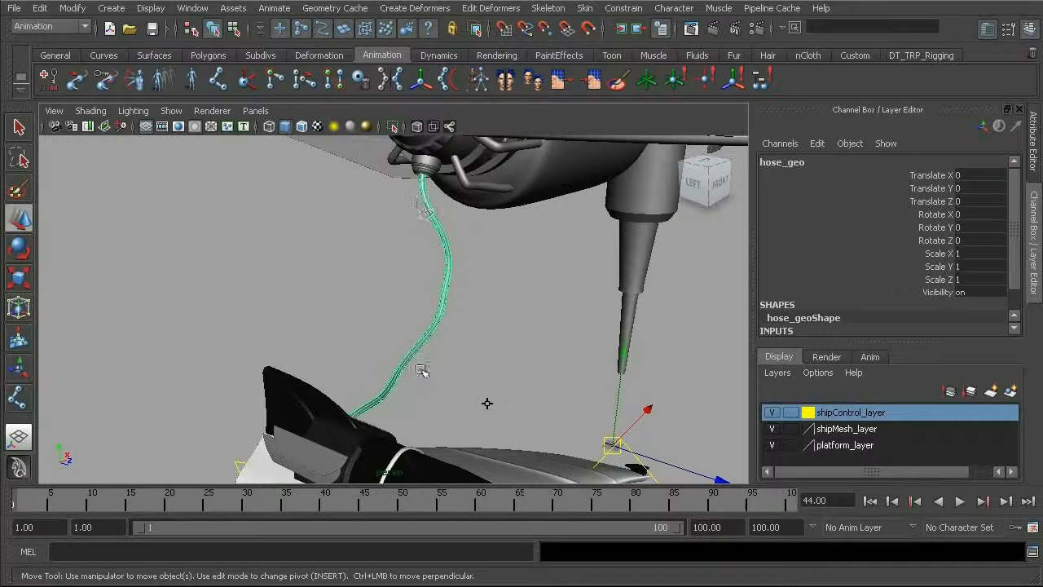
alt+drag(375, 372, 502, 252)
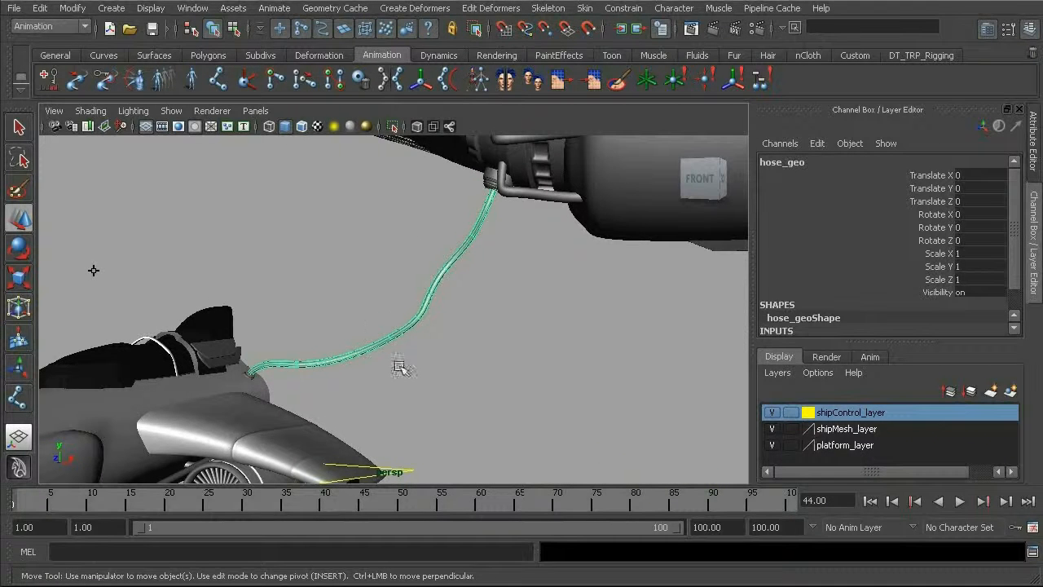
alt+drag(442, 288, 464, 264)
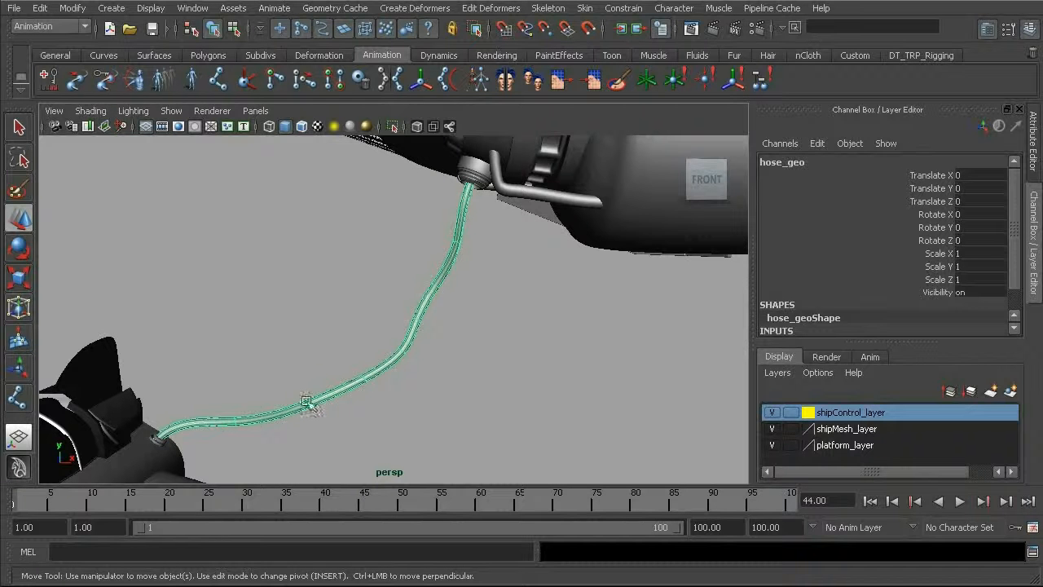
alt+drag(361, 413, 370, 330)
alt+right_drag(370, 331, 551, 356)
alt+drag(551, 356, 470, 304)
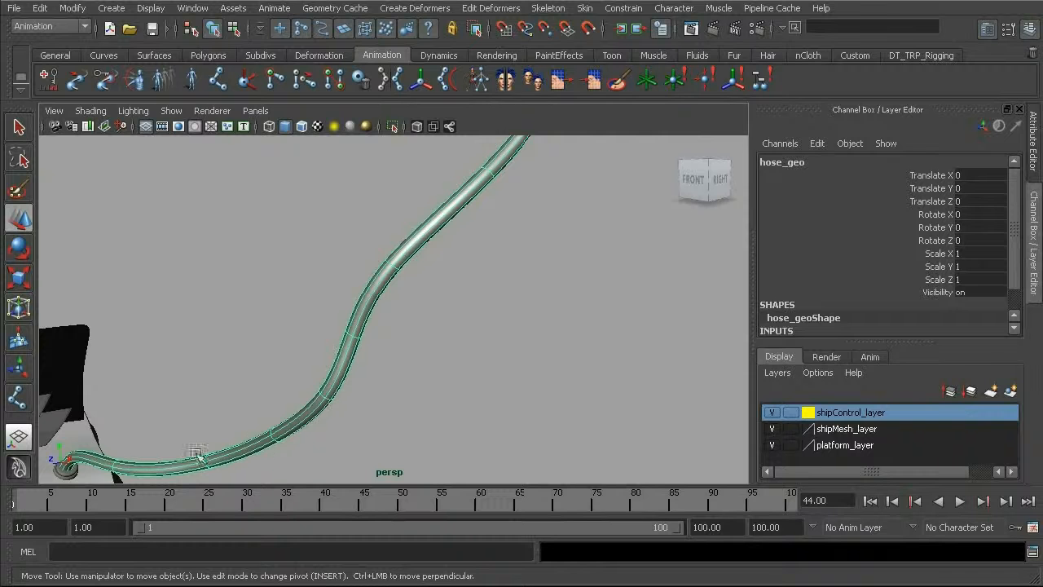
alt+drag(498, 216, 476, 209)
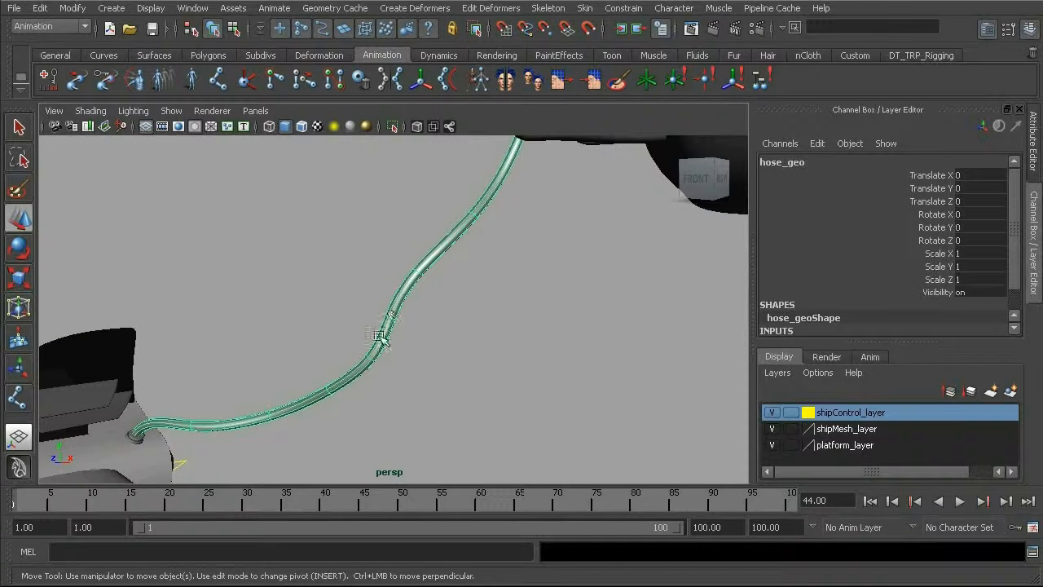
alt+drag(420, 265, 549, 191)
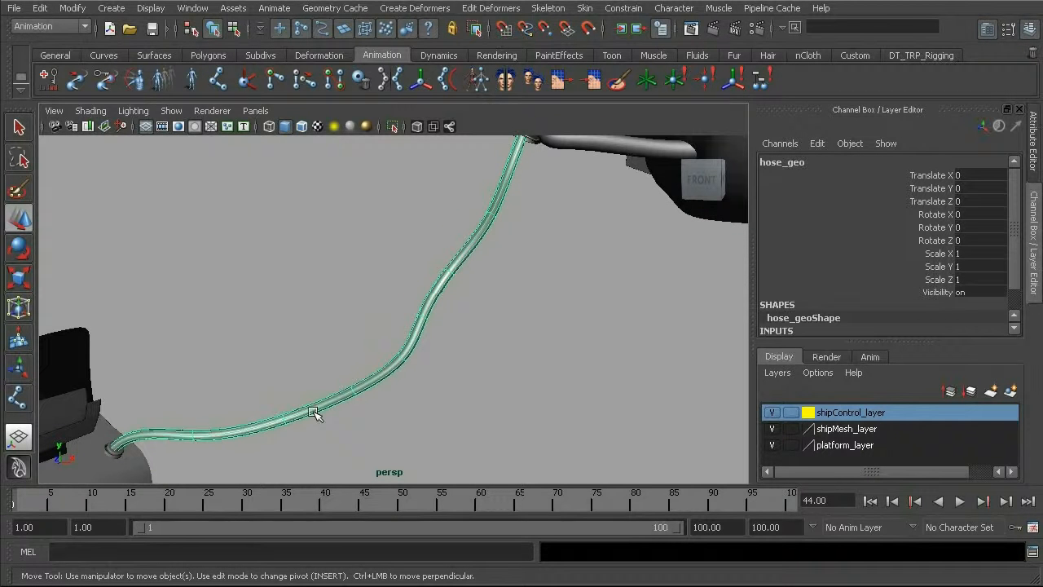
alt+drag(415, 280, 538, 292)
alt+drag(468, 259, 458, 313)
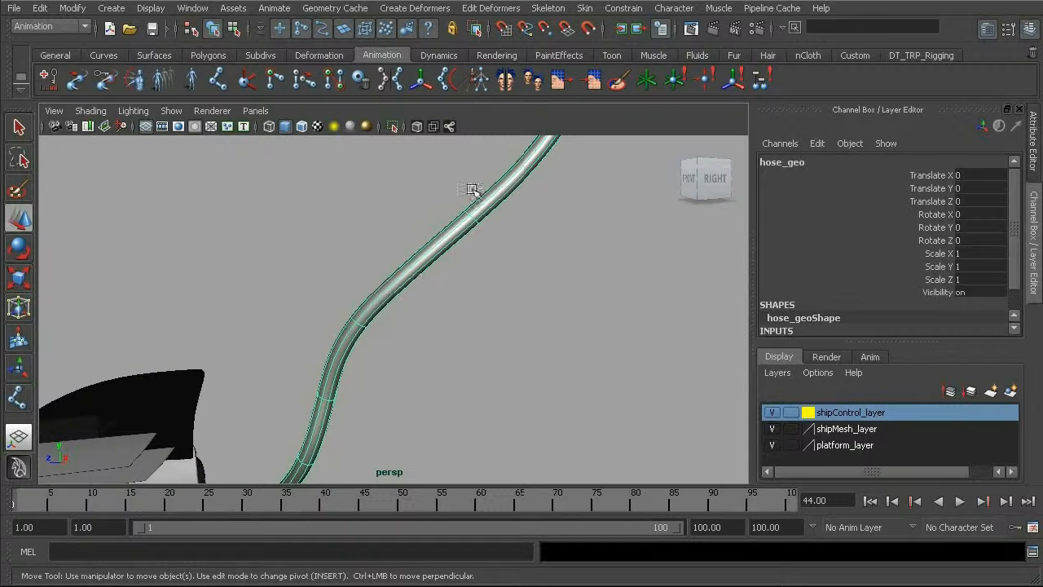
Step: Switch the hose surface to isoparm selection and pick an isoparm running along its length
alt+drag(321, 400, 375, 286)
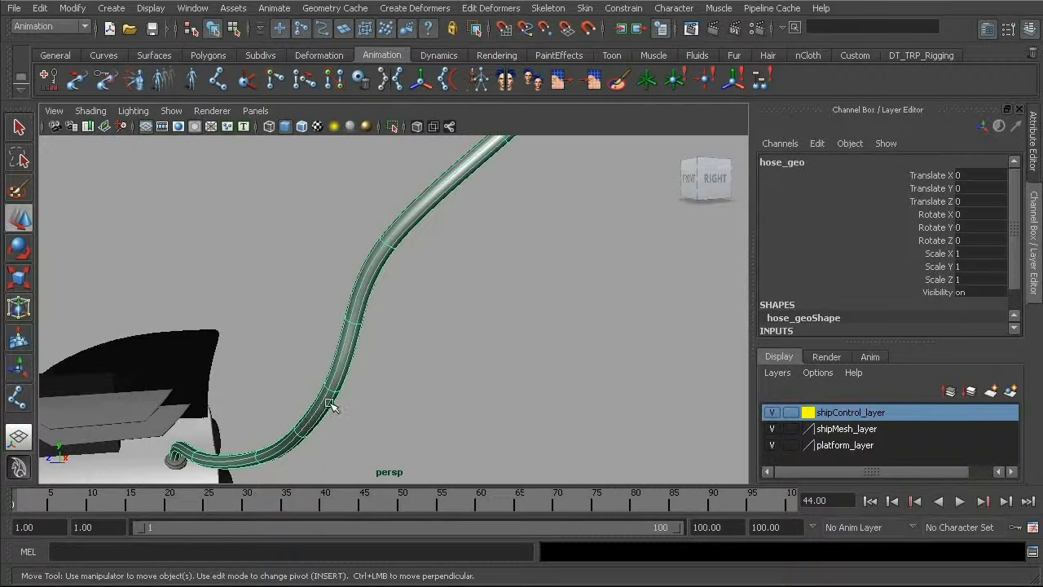
alt+drag(330, 405, 439, 300)
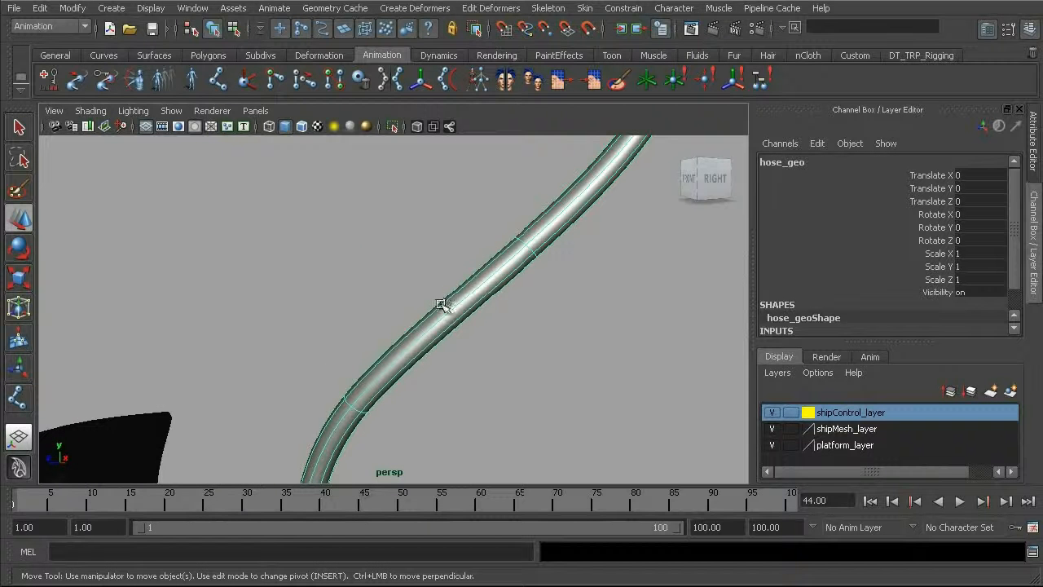
right_drag(443, 310, 440, 272)
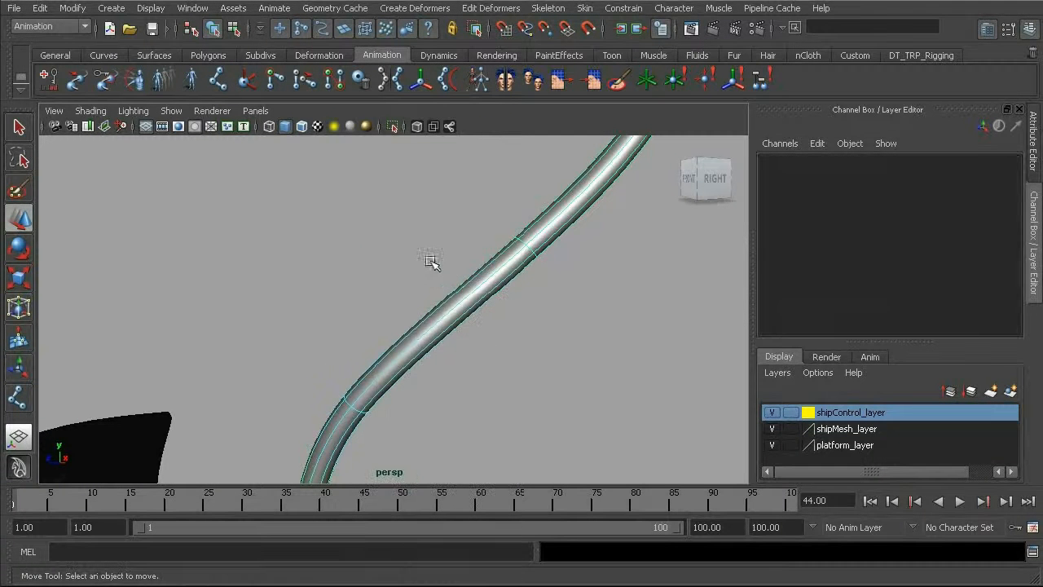
click(436, 320)
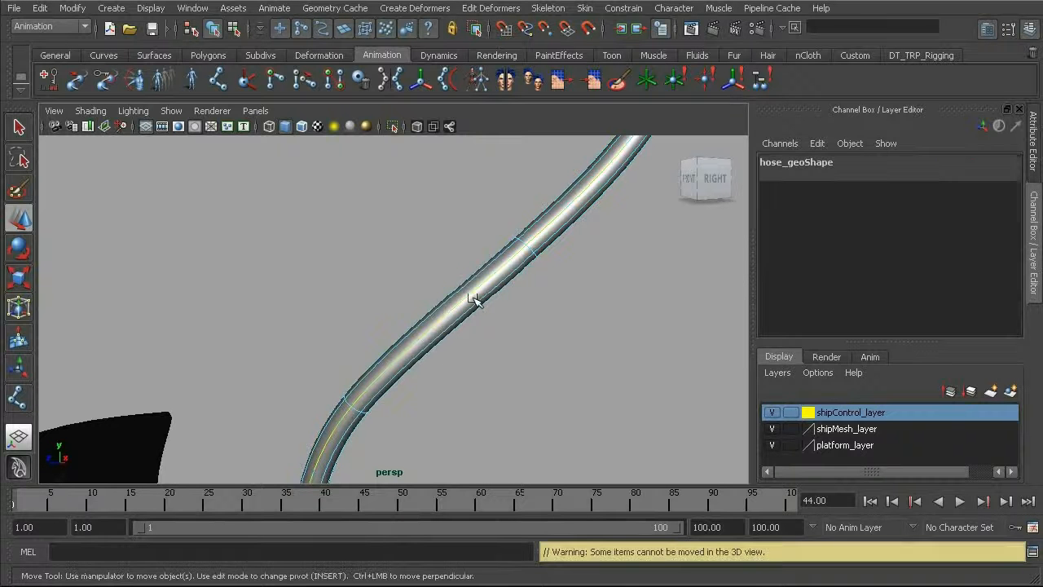
Step: Duplicate the selected lengthwise hose isoparm as a separate curve, with the Duplicate Surface Curves options reset to defaults
alt+right_drag(477, 269, 366, 198)
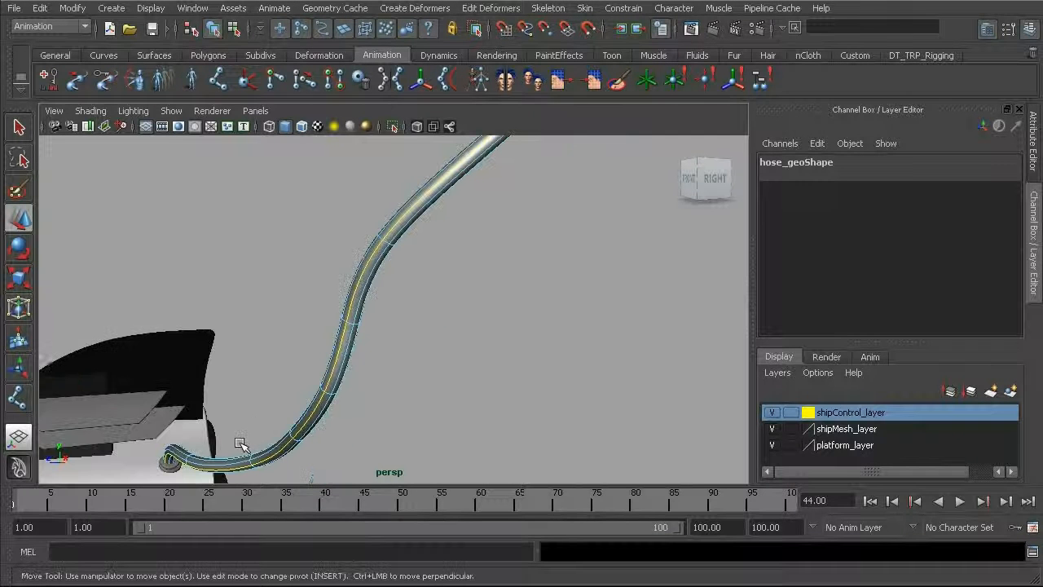
alt+drag(421, 259, 443, 260)
alt+middle_drag(443, 260, 401, 321)
alt+right_drag(388, 316, 411, 282)
key(space)
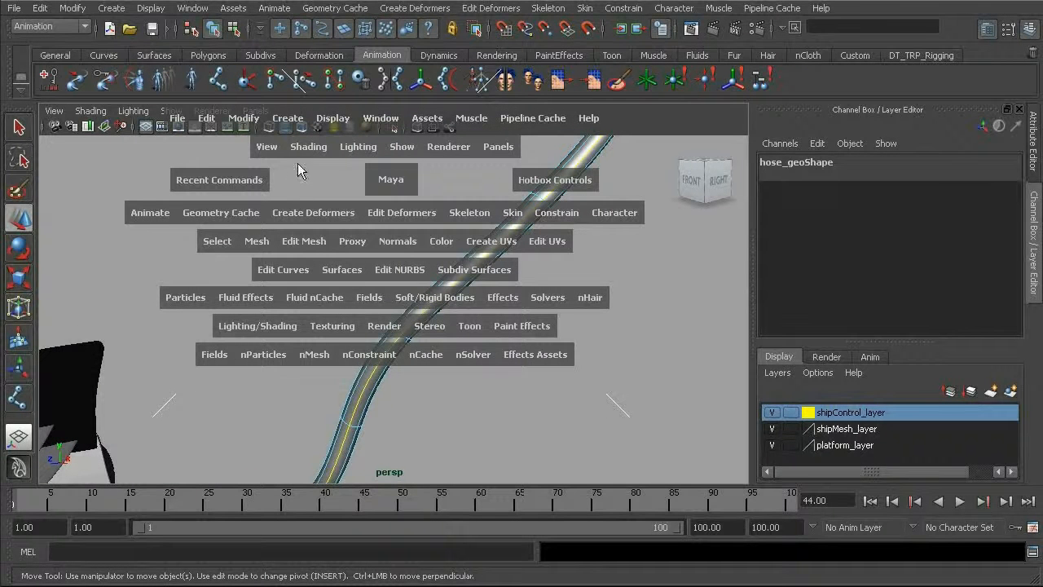
click(277, 273)
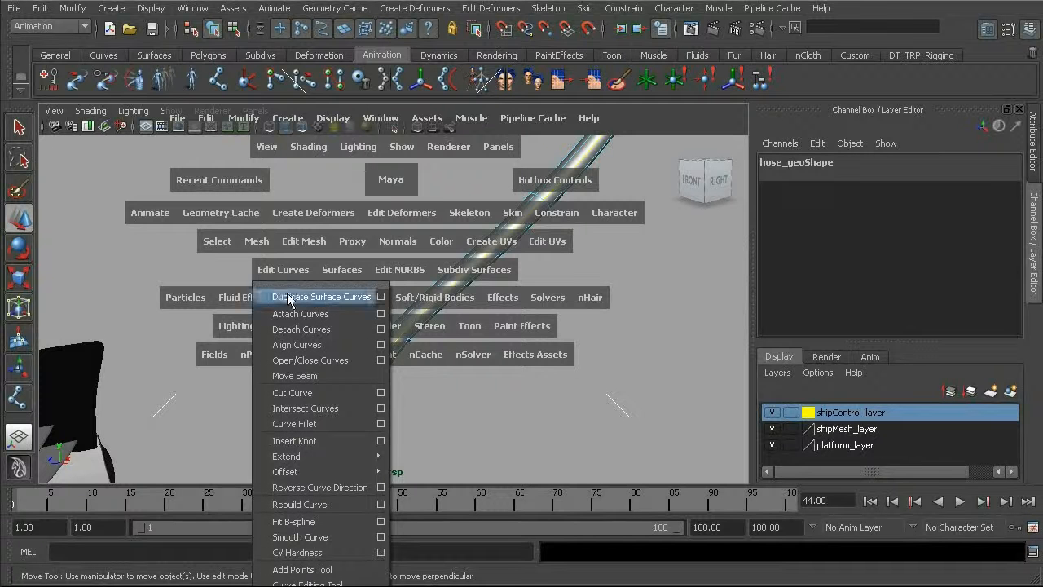
click(381, 297)
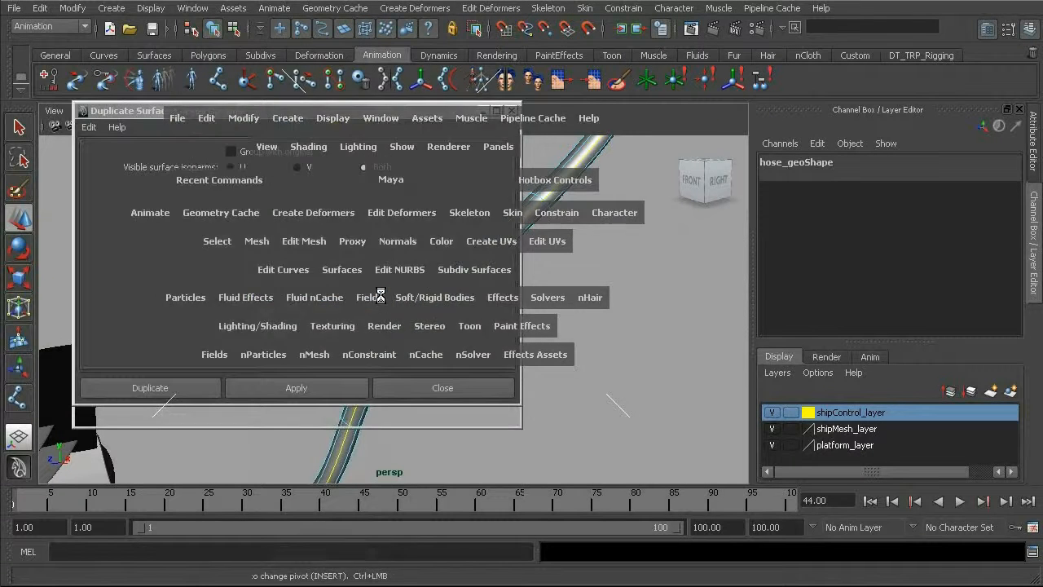
click(88, 127)
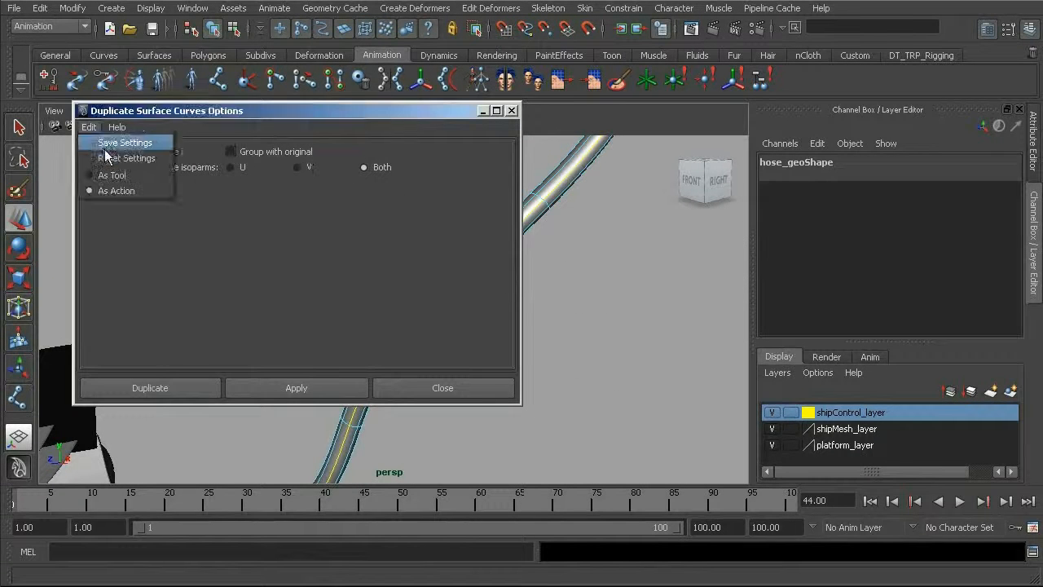
click(117, 156)
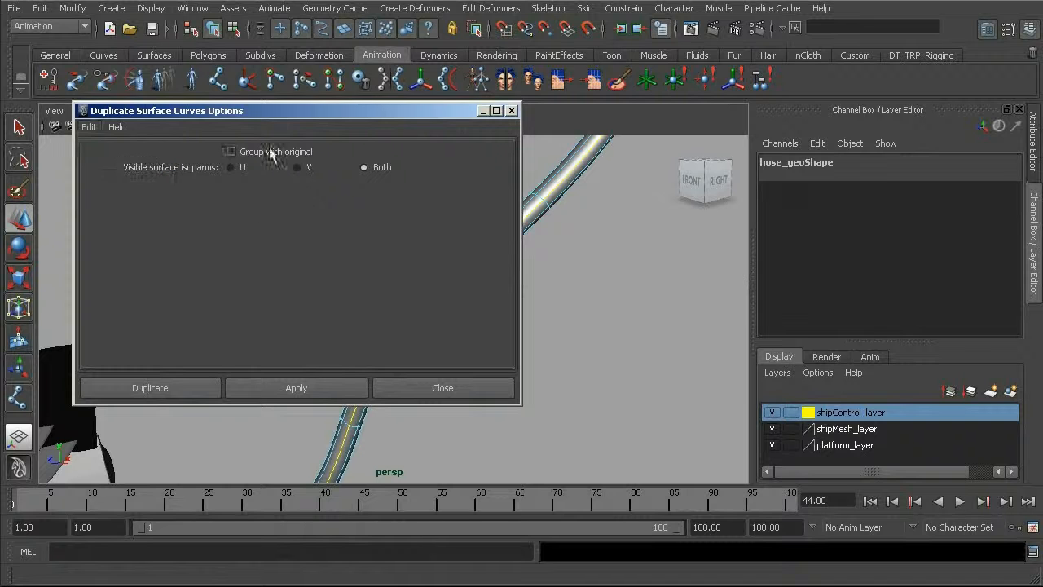
click(173, 387)
Step: Center the duplicated curve's pivot and move it inside the hose in wireframe, to Translate X -1.345 and Translate Z -1.88
alt+drag(384, 260, 319, 359)
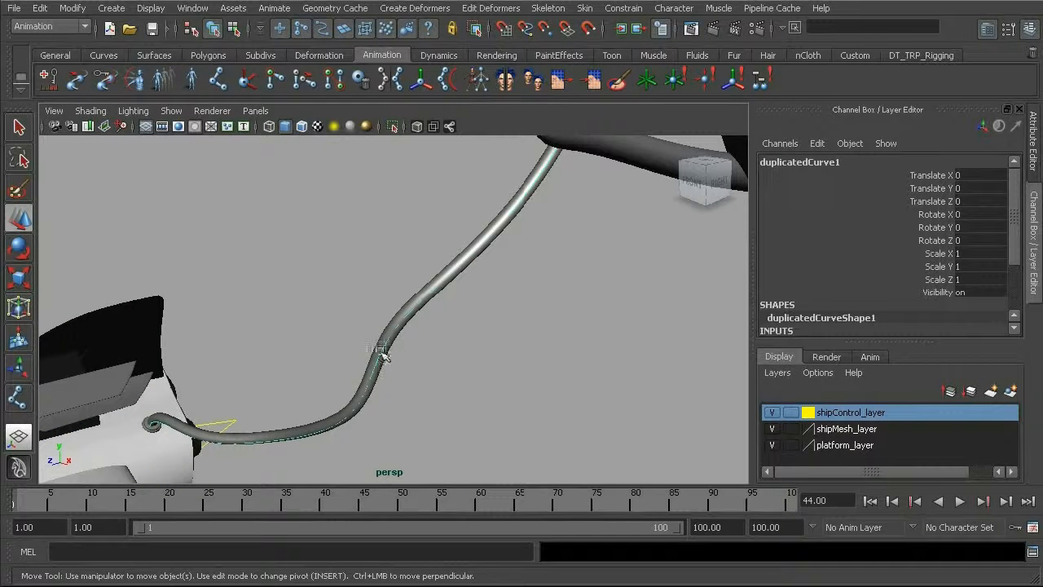
click(72, 8)
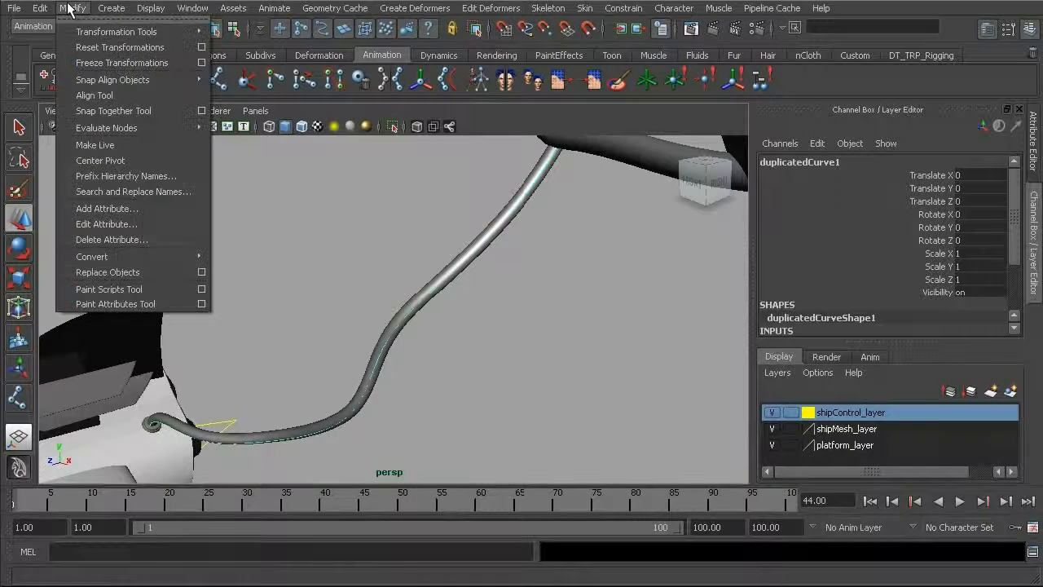
click(124, 163)
alt+drag(410, 340, 489, 313)
key(4)
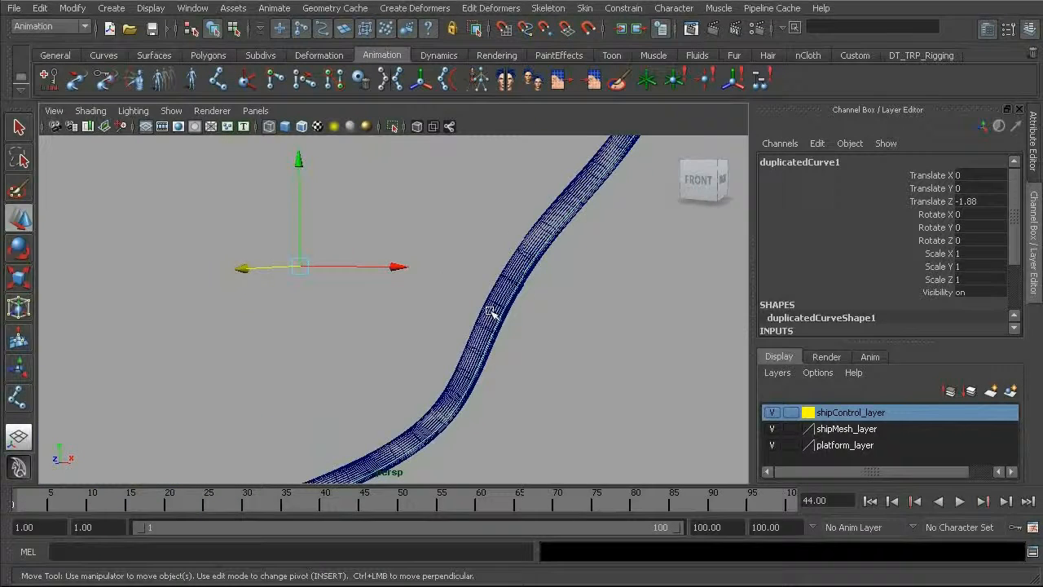
drag(403, 275, 386, 265)
alt+drag(619, 198, 559, 254)
alt+drag(486, 335, 337, 331)
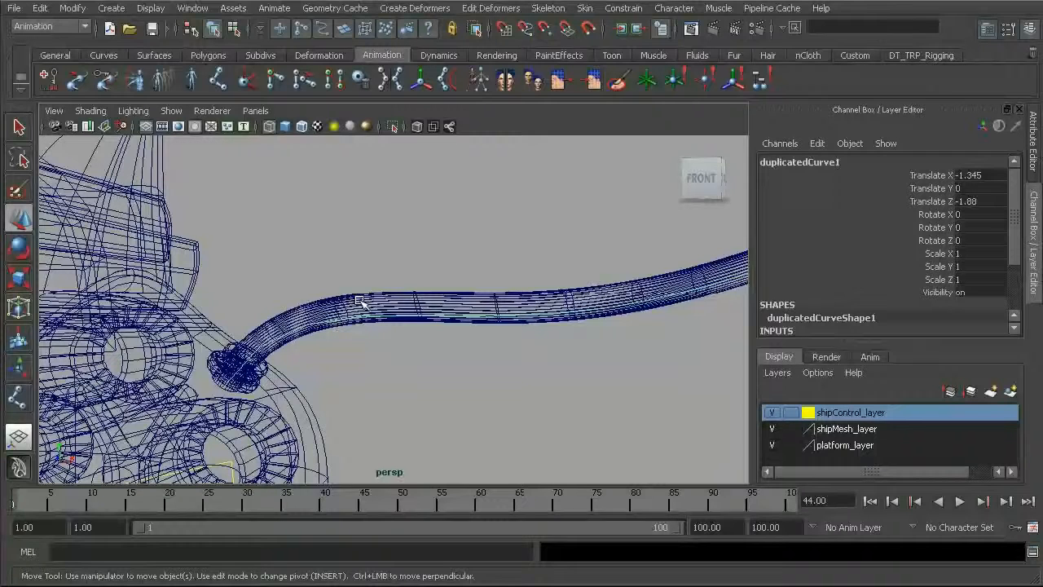
Step: Reposition the curve's control vertices near the hose's lower end so the curve runs through the middle of the hose
key(F8)
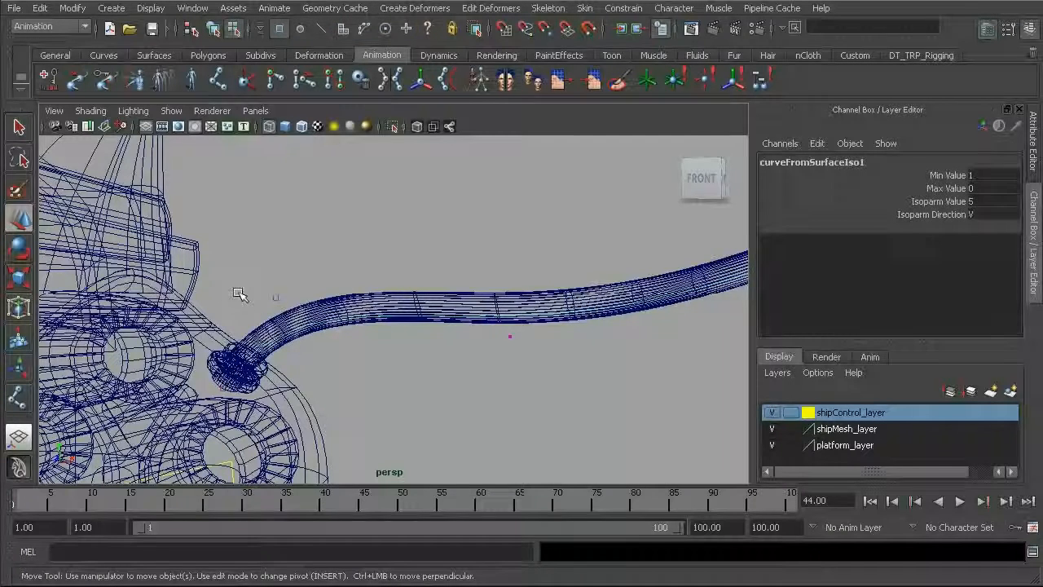
alt+drag(259, 297, 207, 261)
drag(265, 381, 325, 423)
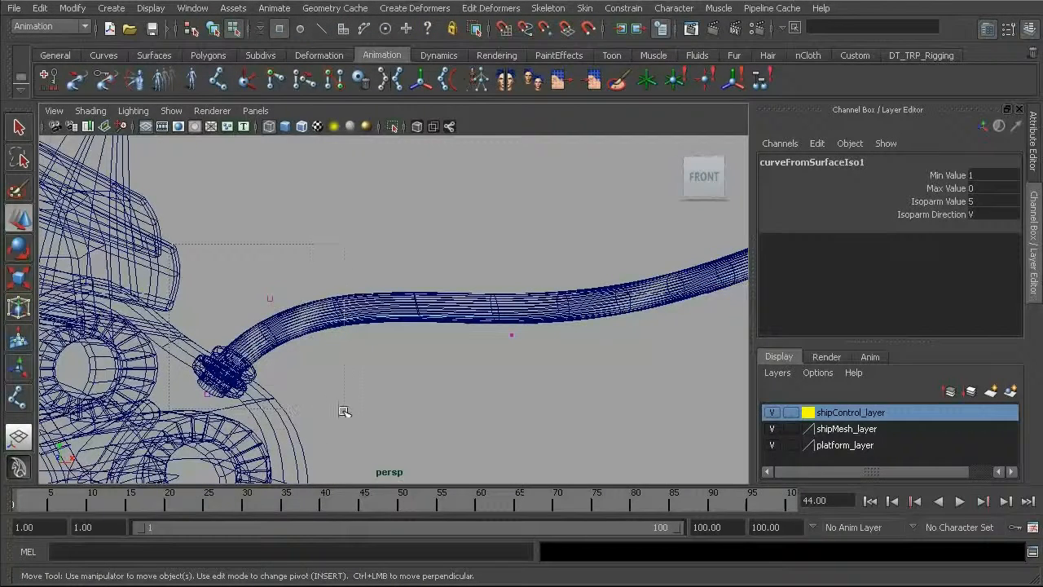
drag(344, 338, 344, 338)
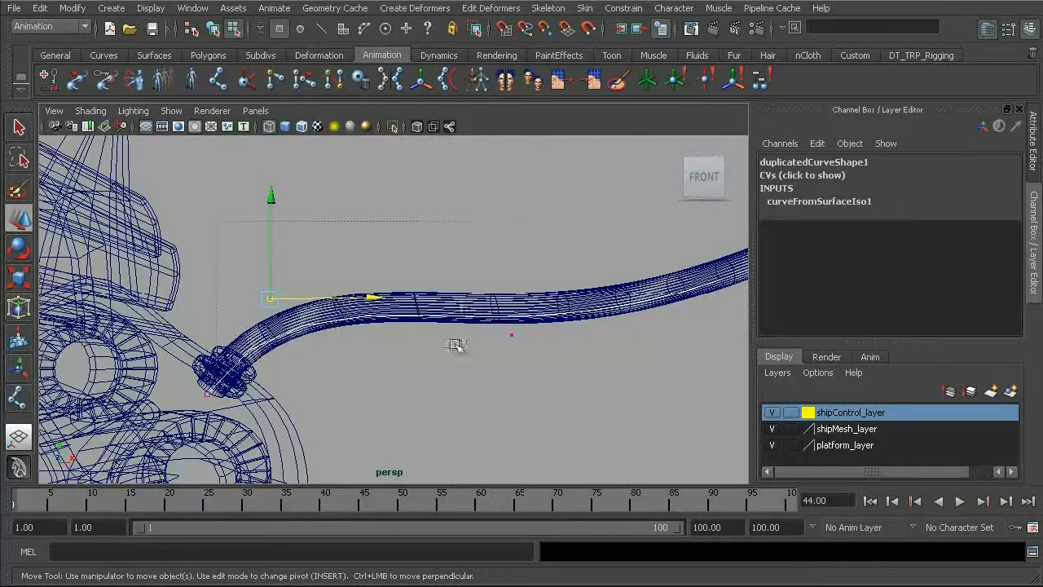
drag(388, 215, 389, 201)
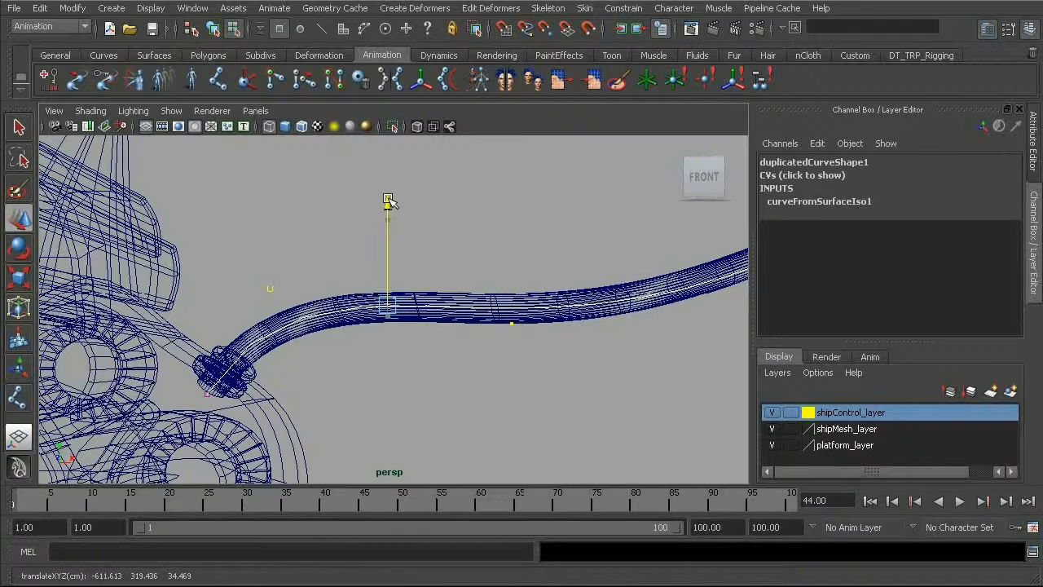
drag(163, 361, 245, 438)
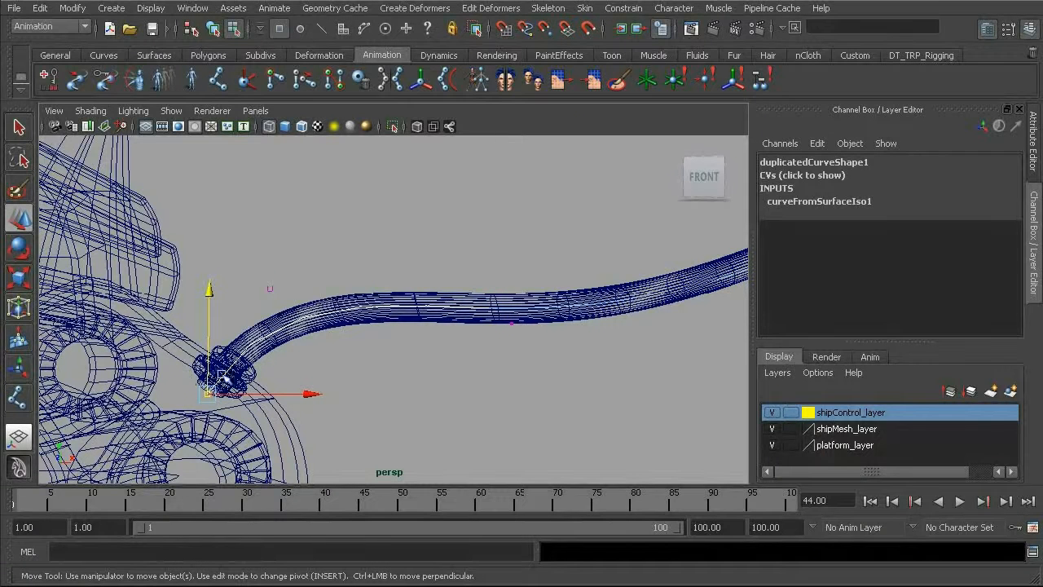
alt+drag(390, 297, 480, 353)
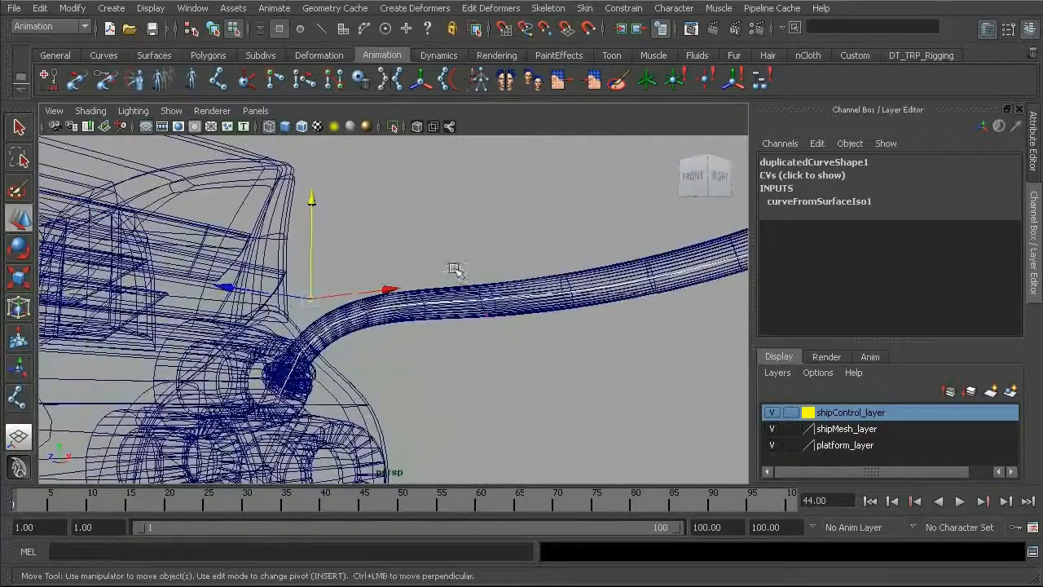
alt+drag(541, 368, 459, 339)
key(F8)
Step: Try moving a control vertex in the middle of the curve in two directions, undoing each move
alt+drag(489, 289, 498, 343)
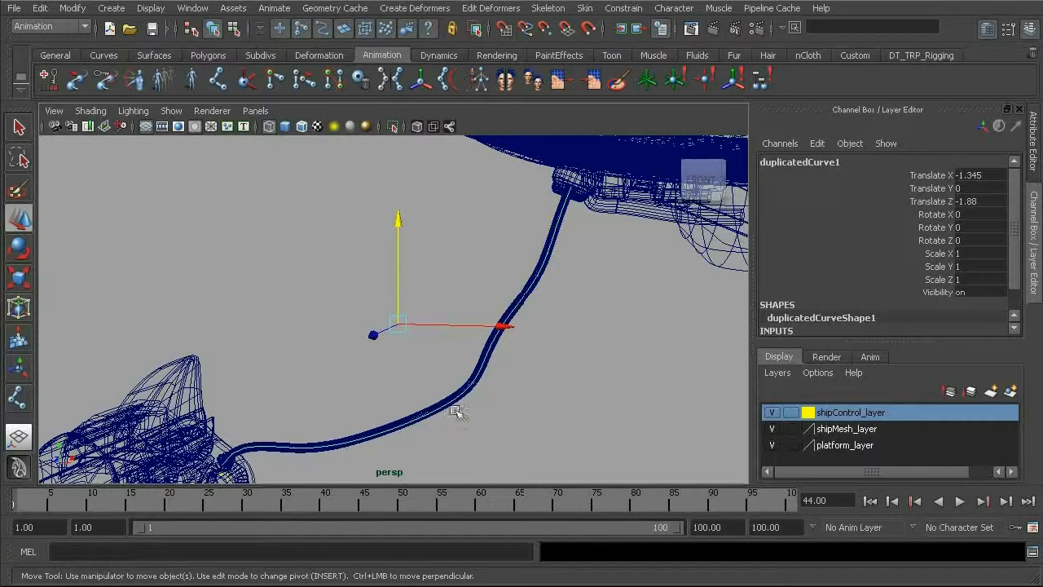
alt+drag(382, 391, 473, 296)
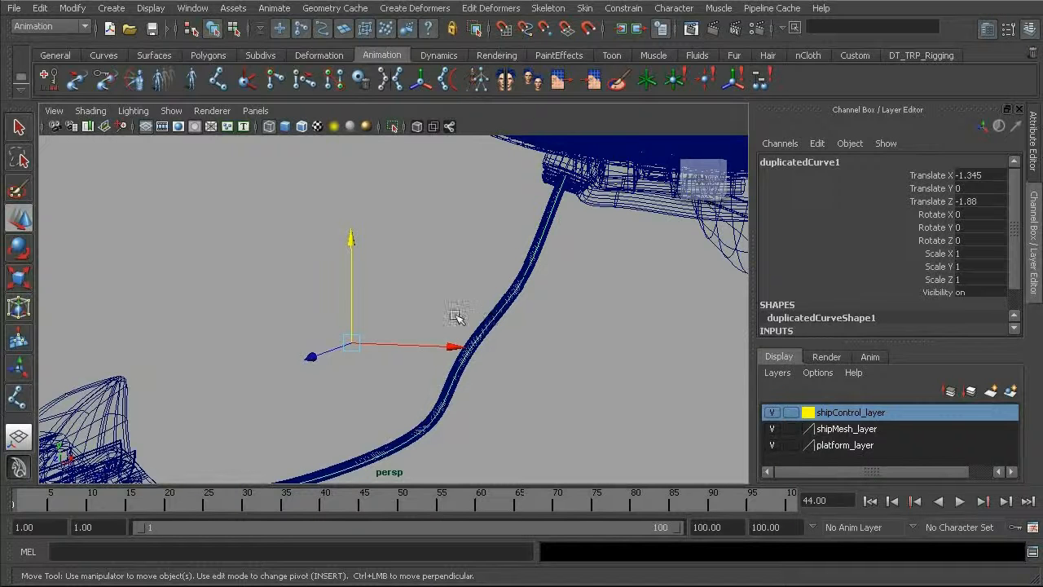
alt+drag(455, 316, 475, 302)
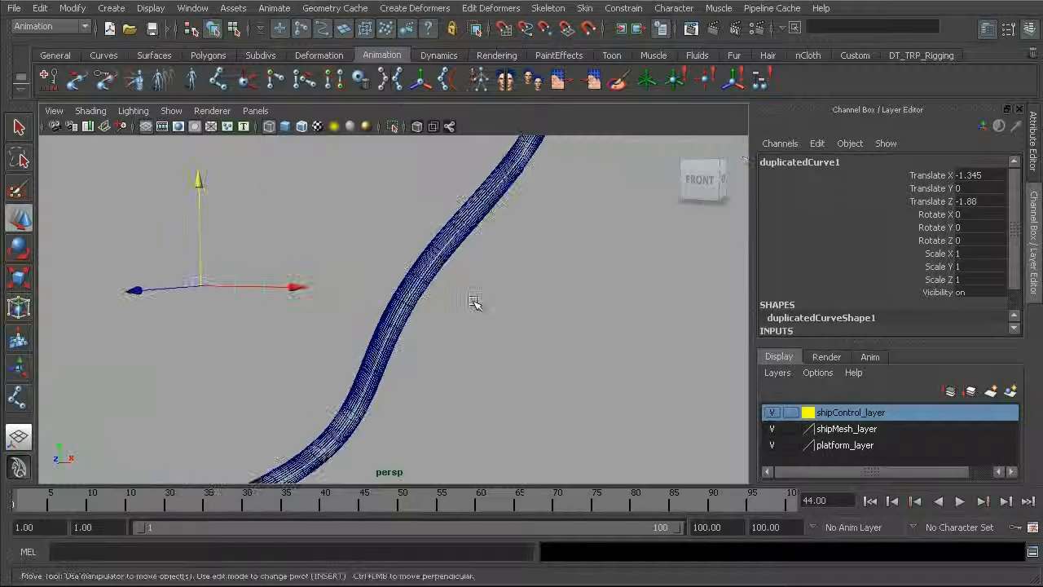
click(475, 303)
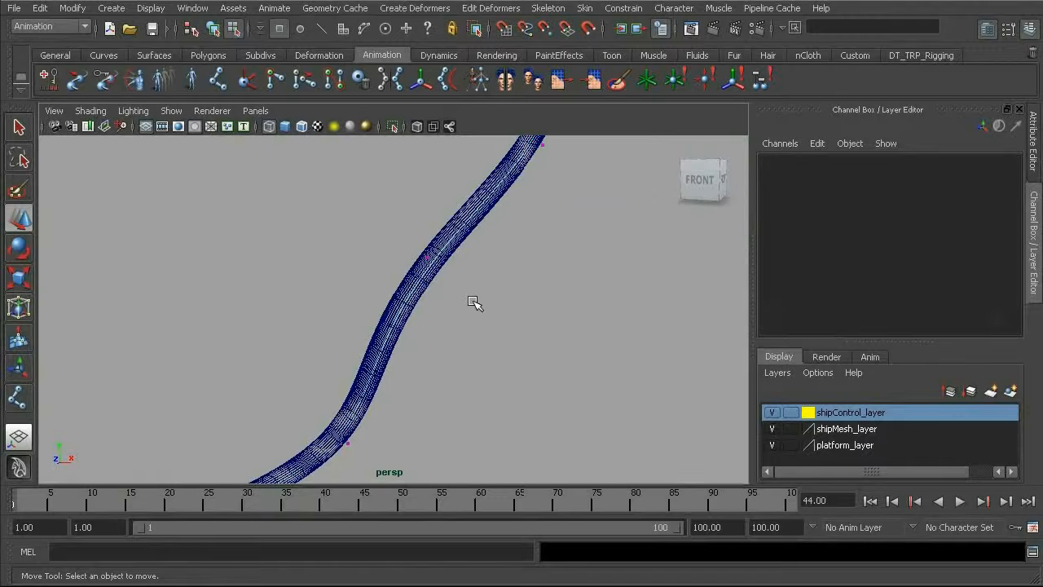
drag(396, 191, 482, 287)
drag(432, 259, 533, 310)
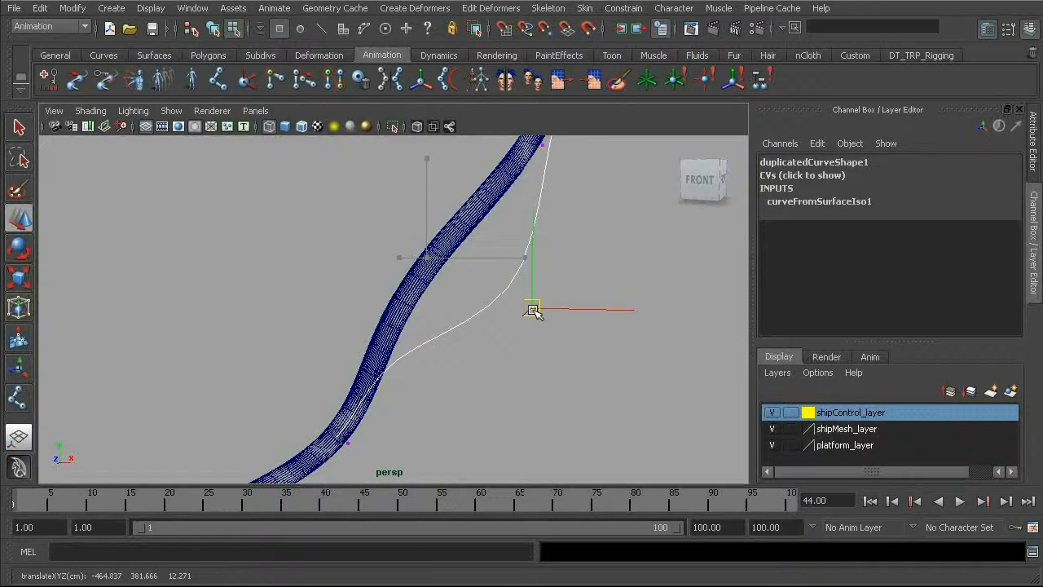
key(ctrl+z)
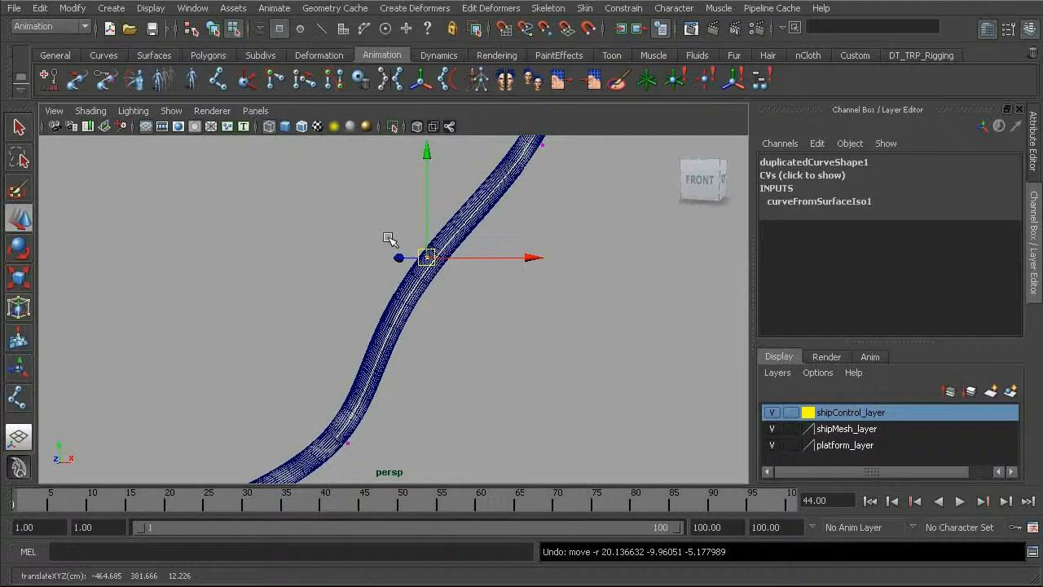
drag(428, 256, 373, 263)
key(ctrl+z)
alt+middle_drag(468, 255, 498, 314)
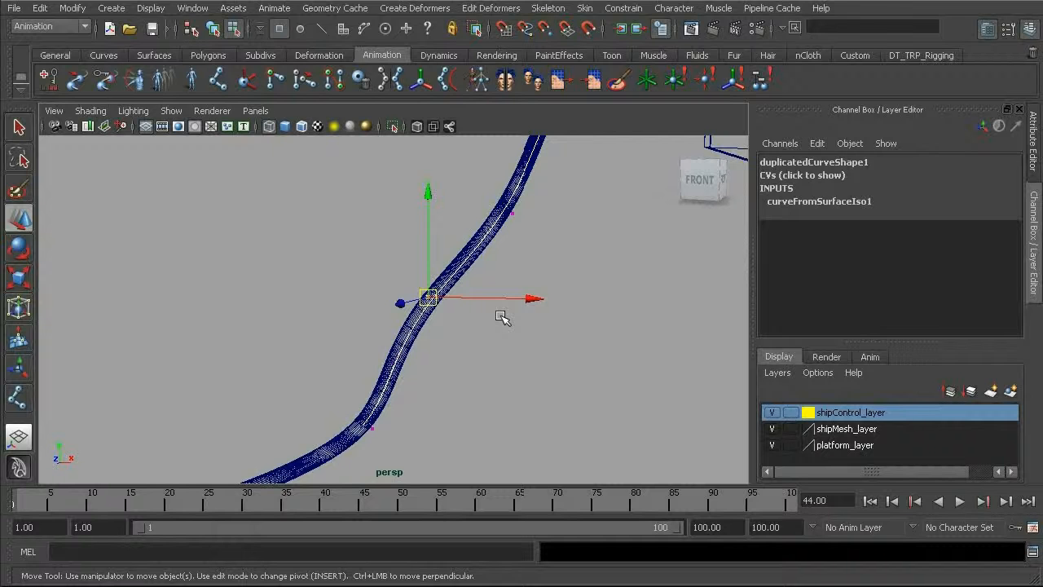
key(F8)
Step: Create cluster deformers for all control vertices of the duplicated hose curve with Cluster Curve
alt+drag(447, 303, 359, 225)
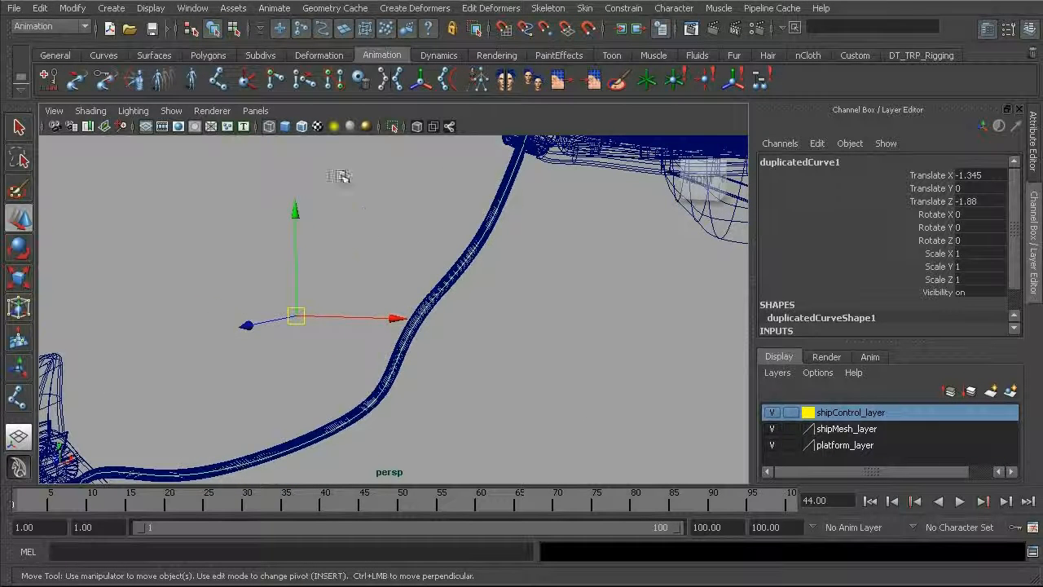
key(space)
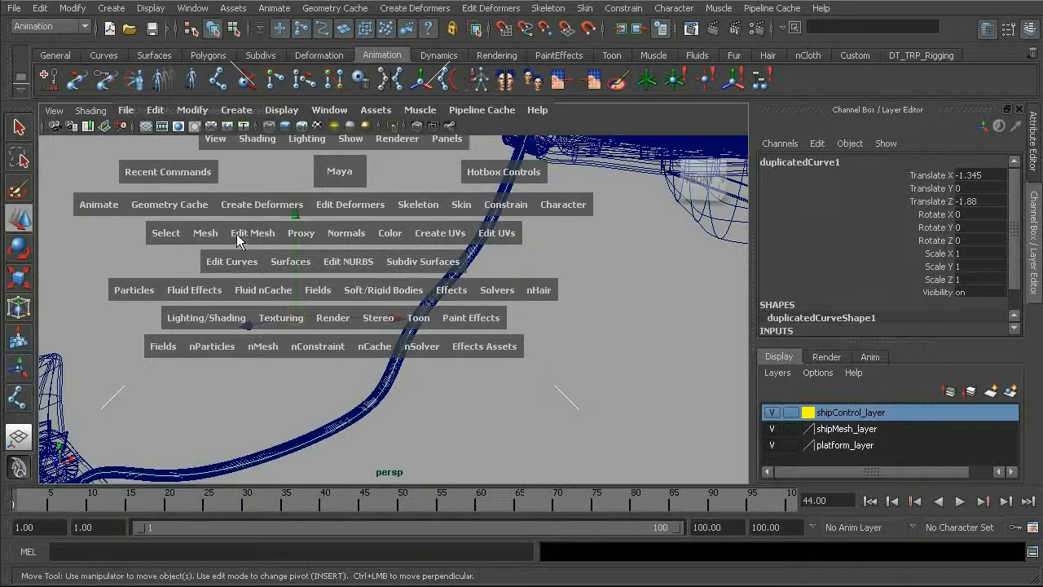
click(230, 260)
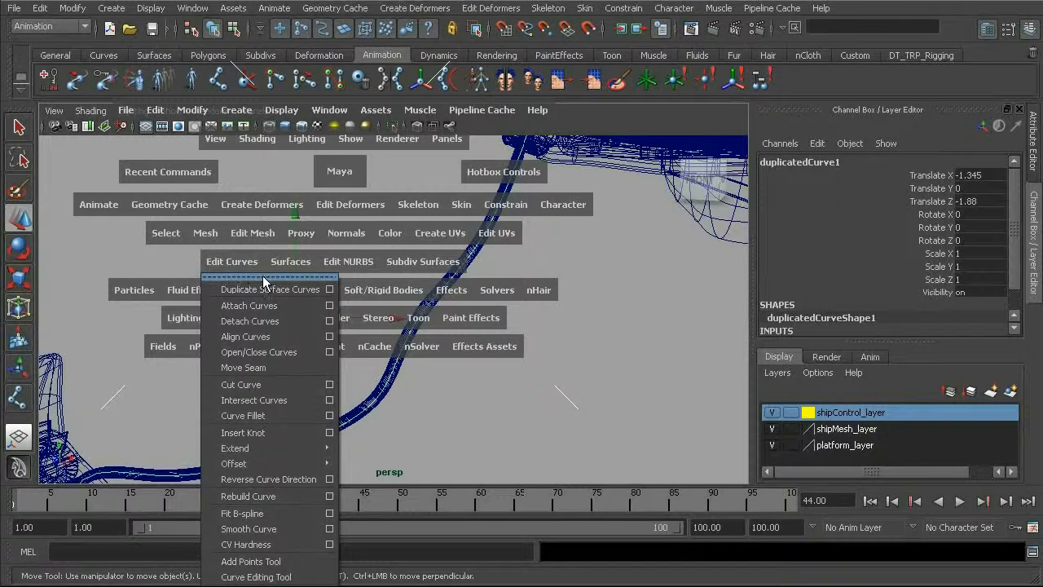
click(263, 277)
drag(261, 268, 283, 20)
click(270, 386)
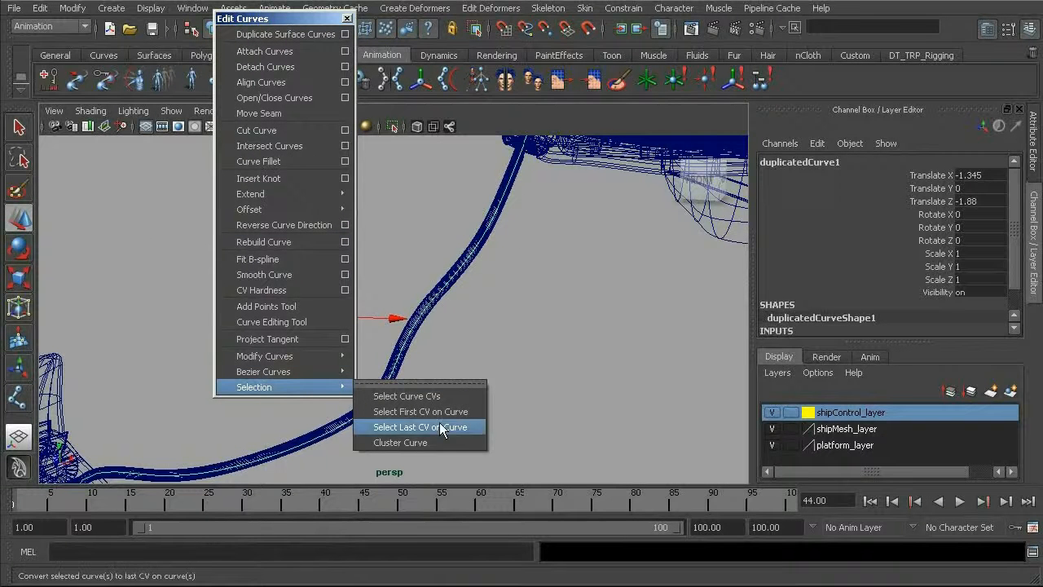
click(432, 444)
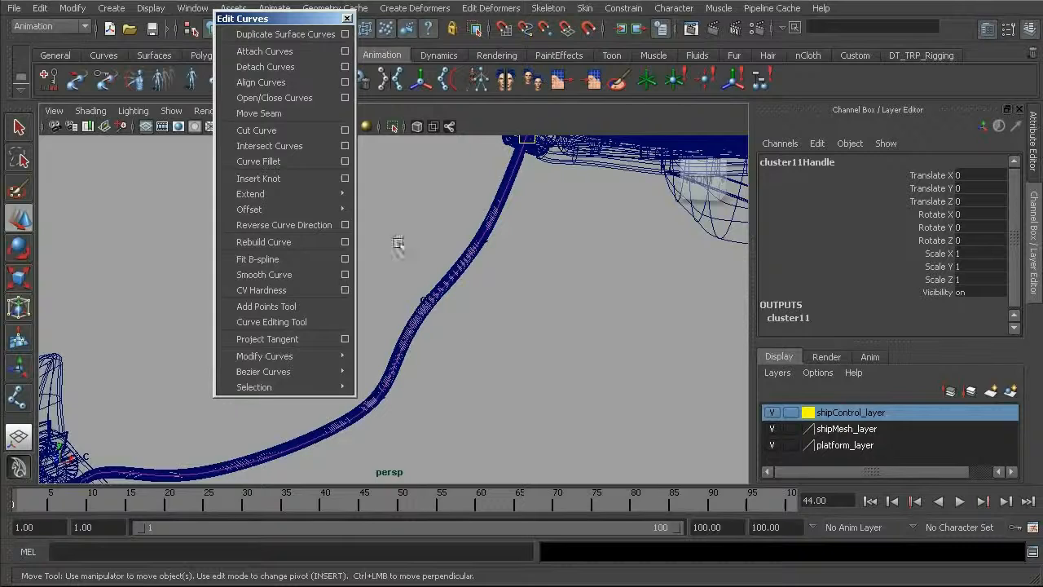
alt+drag(458, 384, 474, 307)
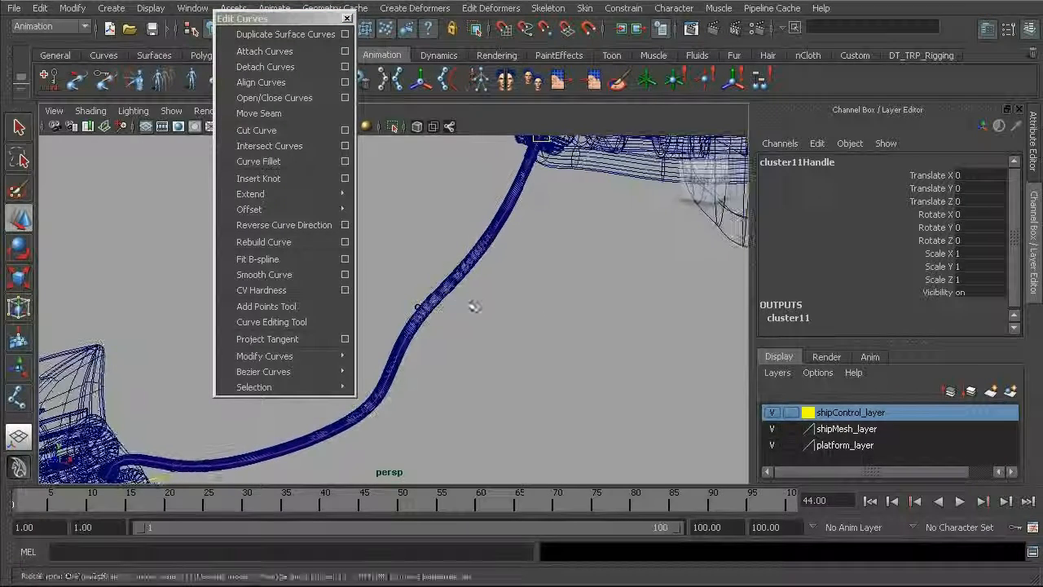
click(347, 18)
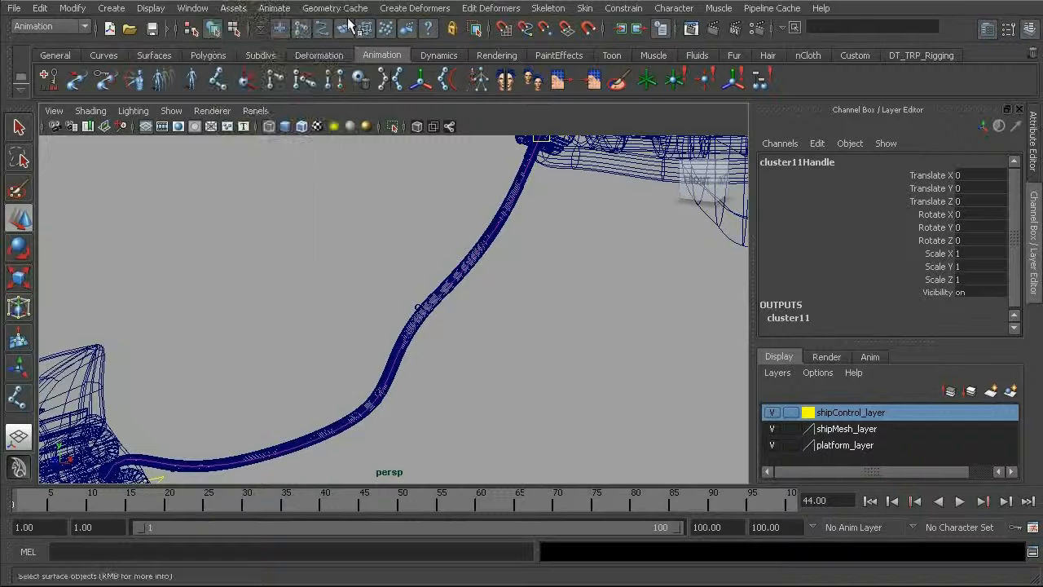
Step: Hide NURBS surfaces in the perspective view, leaving NURBS curves and deformers displayed
click(172, 110)
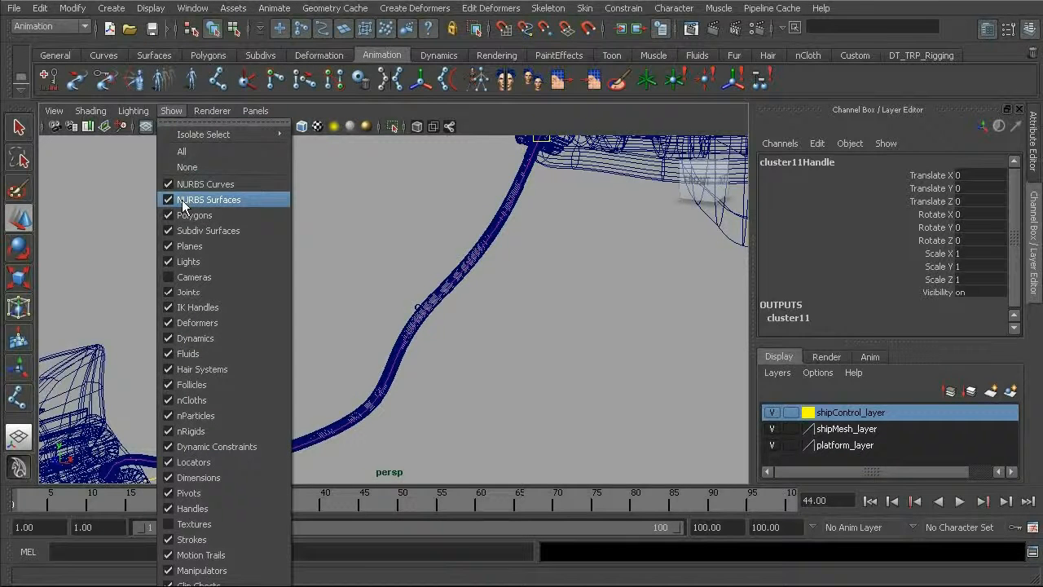
click(209, 200)
alt+drag(452, 288, 369, 269)
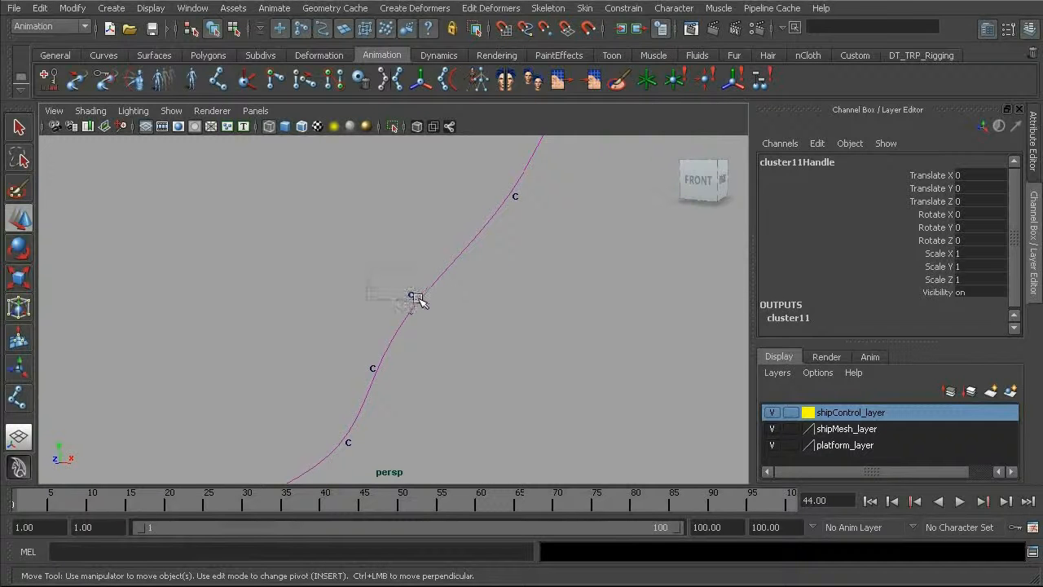
Step: Try moving cluster handles around the middle of the curve to test its deformation, undoing each move
click(416, 300)
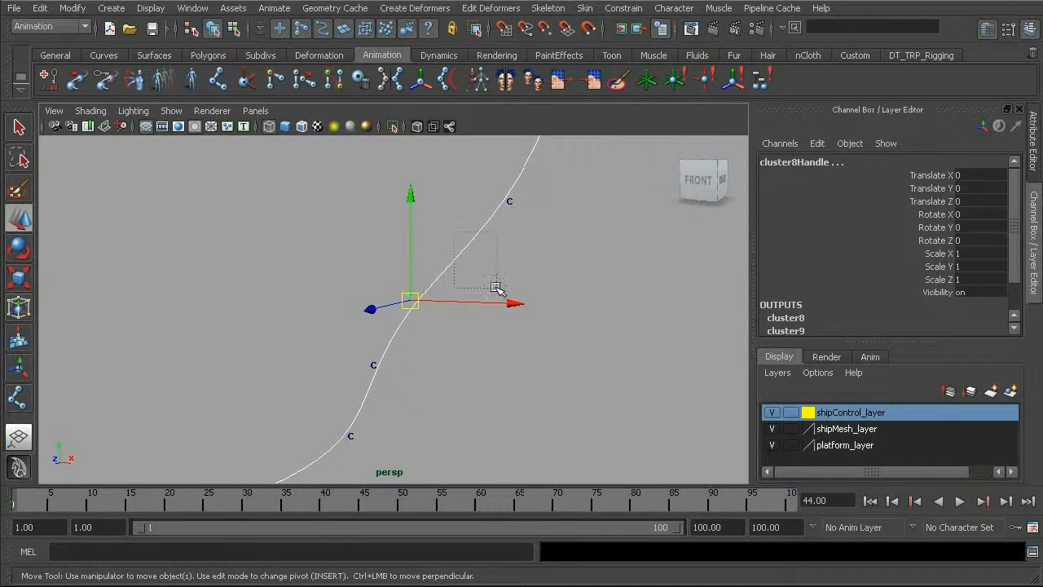
drag(410, 303, 394, 279)
key(ctrl+z)
key(ctrl+z)
alt+right_drag(480, 233, 379, 265)
alt+middle_drag(382, 327, 410, 291)
drag(435, 266, 433, 226)
key(ctrl+z)
Step: Hide polygons in the perspective view so the hose curve and its cluster handles can be seen without the ship and platform meshes
alt+drag(102, 429, 422, 372)
alt+drag(374, 350, 287, 338)
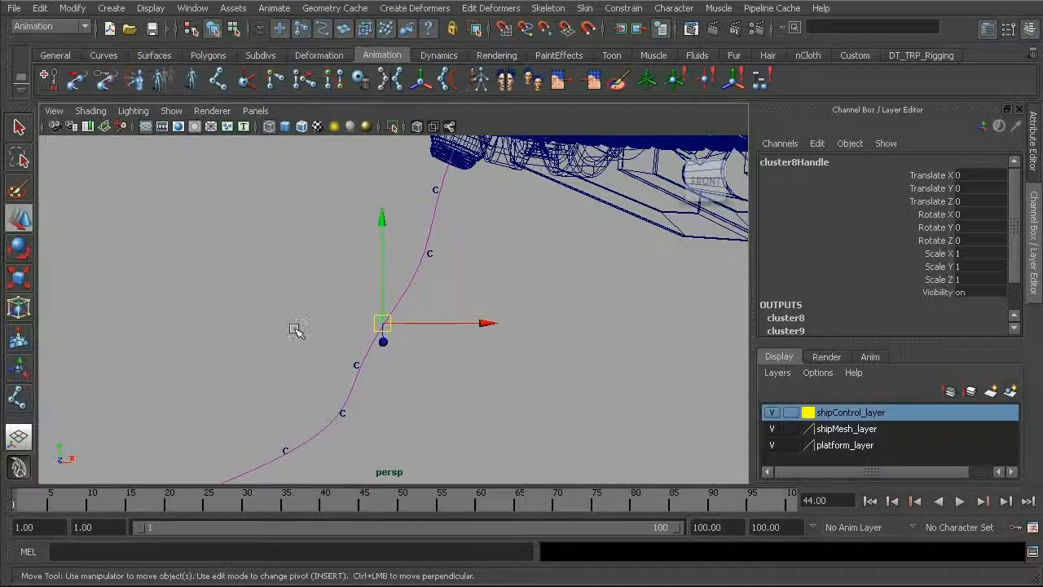
click(171, 110)
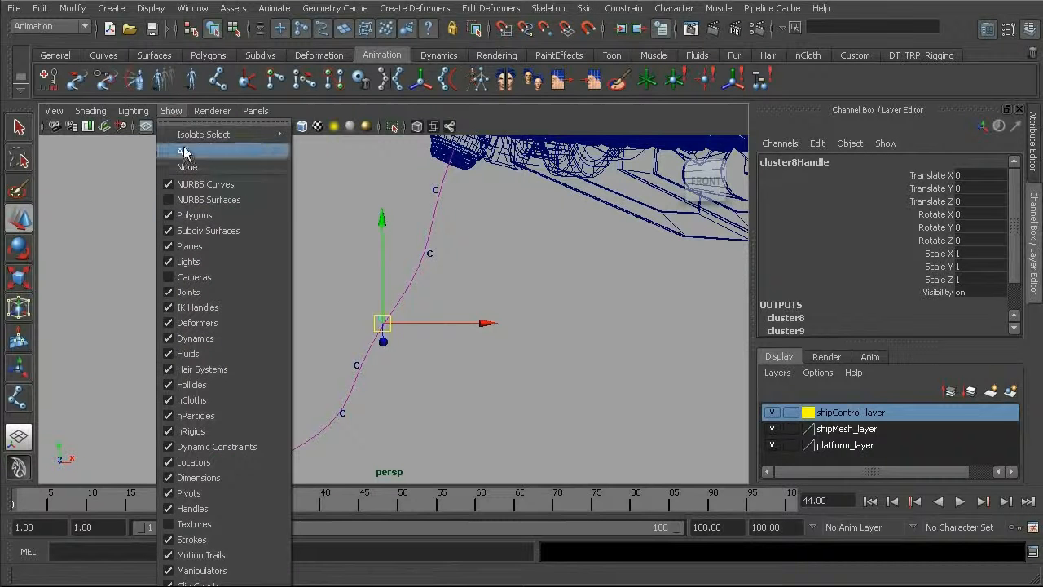
click(200, 212)
alt+drag(352, 248, 444, 222)
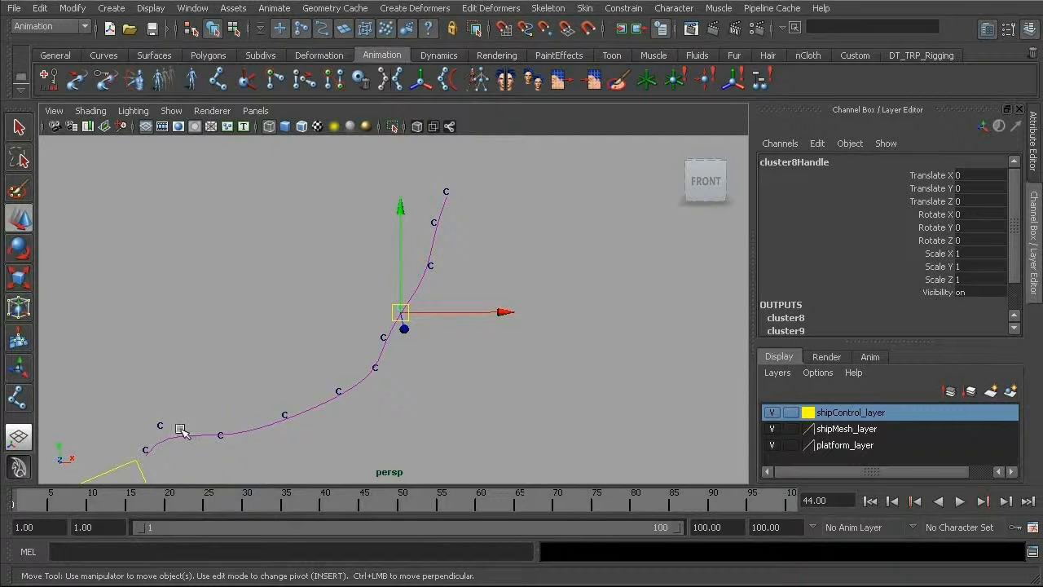
alt+drag(232, 367, 202, 302)
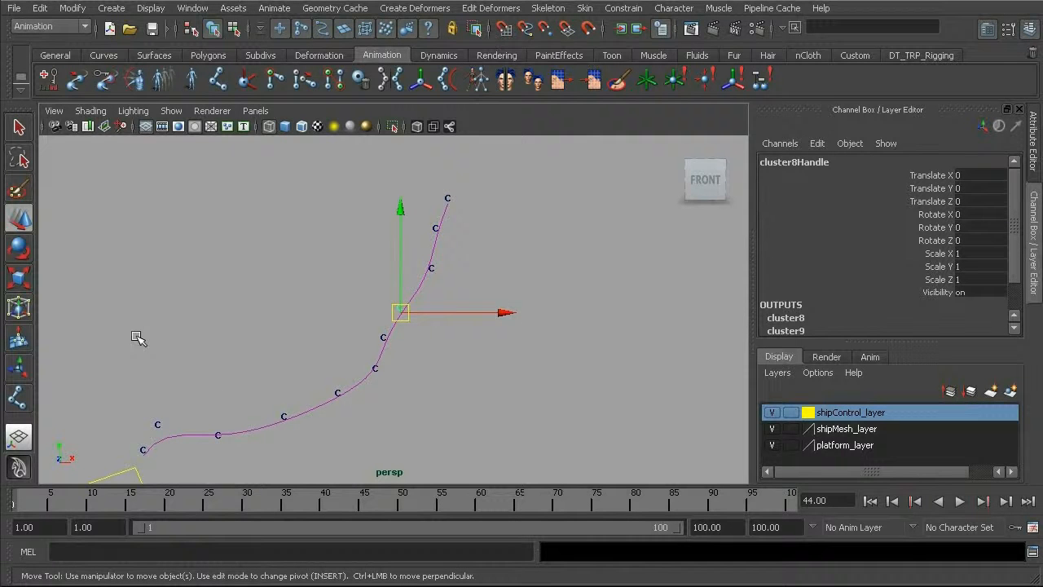
alt+drag(145, 349, 139, 338)
Step: Start a joint chain with the Joint Tool at the hose curve's ship end, placing the first five joints on successive cluster points
click(548, 8)
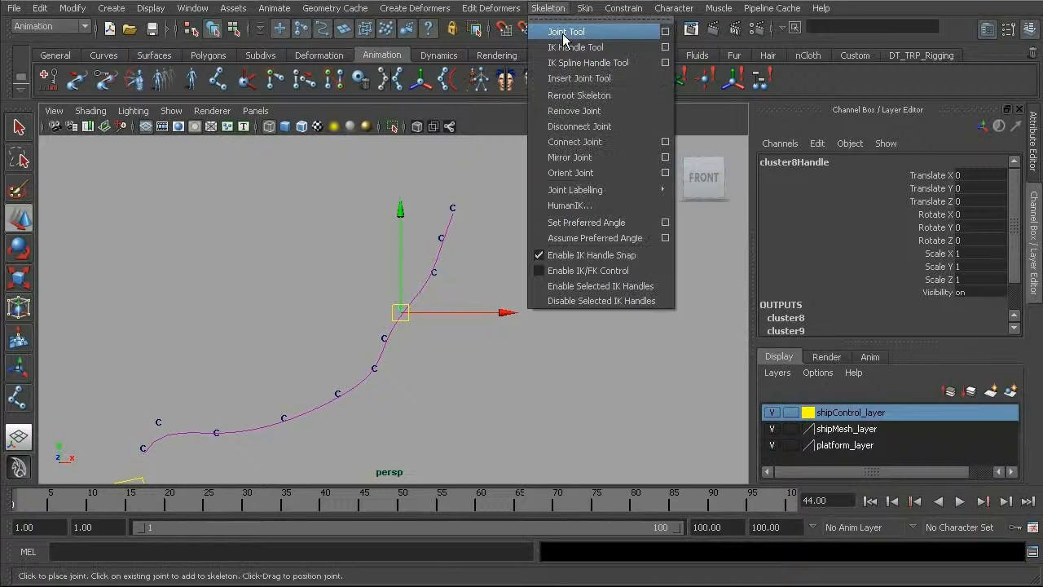
click(565, 32)
alt+drag(456, 240, 507, 328)
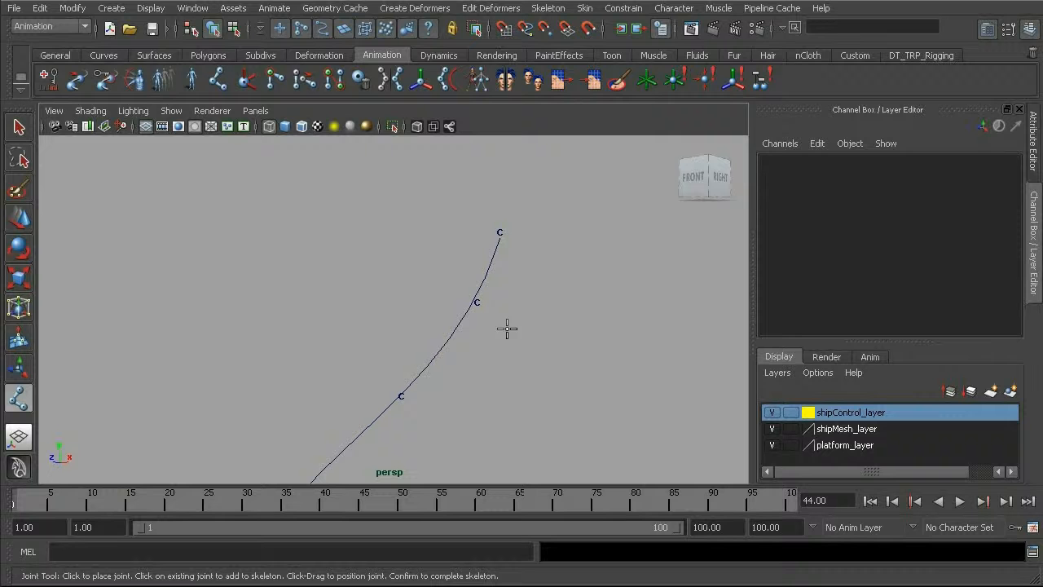
click(506, 232)
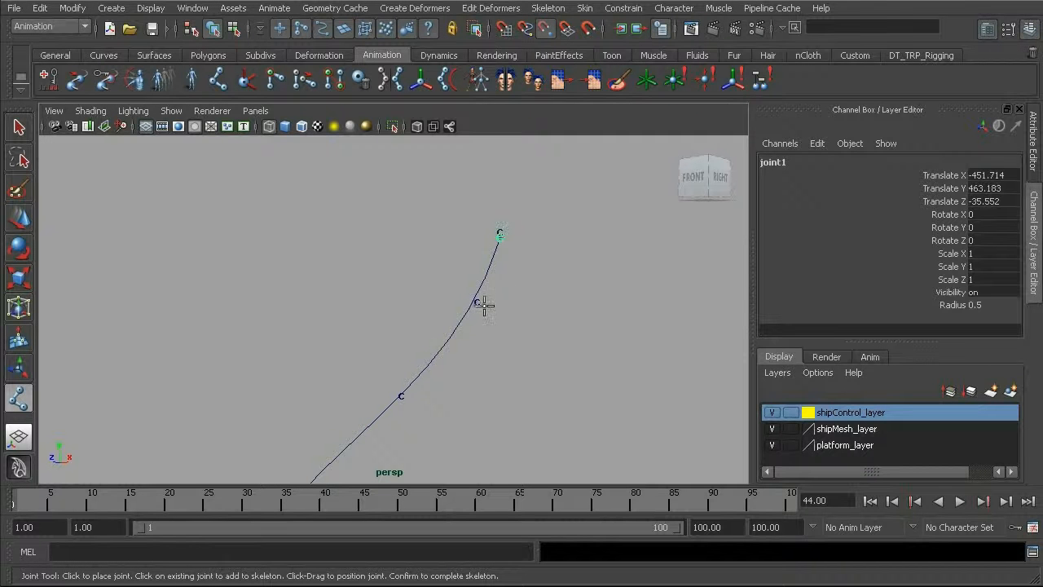
click(480, 303)
click(410, 393)
alt+drag(319, 426, 446, 232)
click(392, 254)
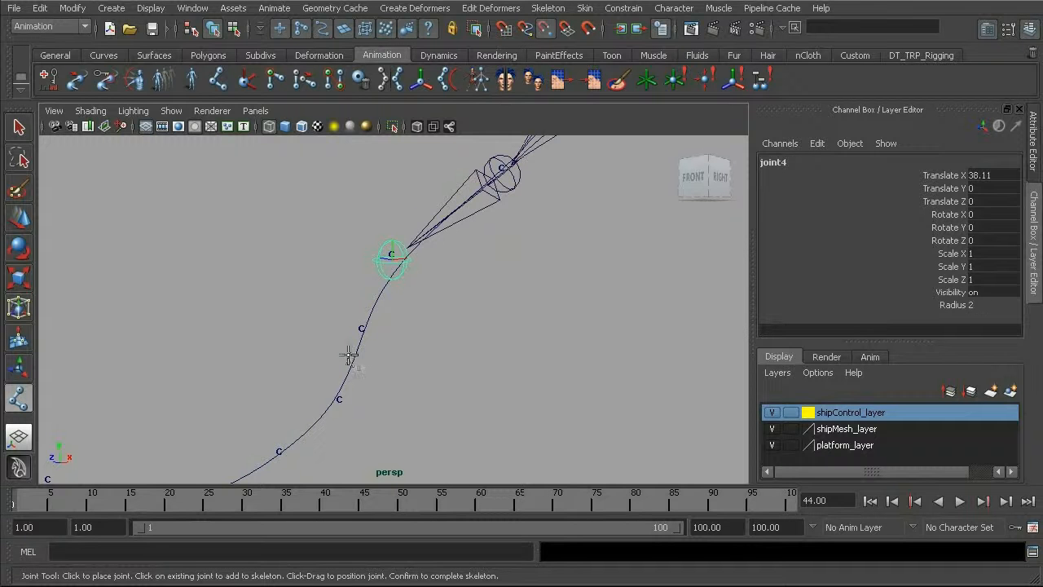
click(363, 330)
Step: Continue the joint chain with six more joints on the remaining cluster points down to the platform end, and finish the chain
alt+drag(326, 392, 430, 276)
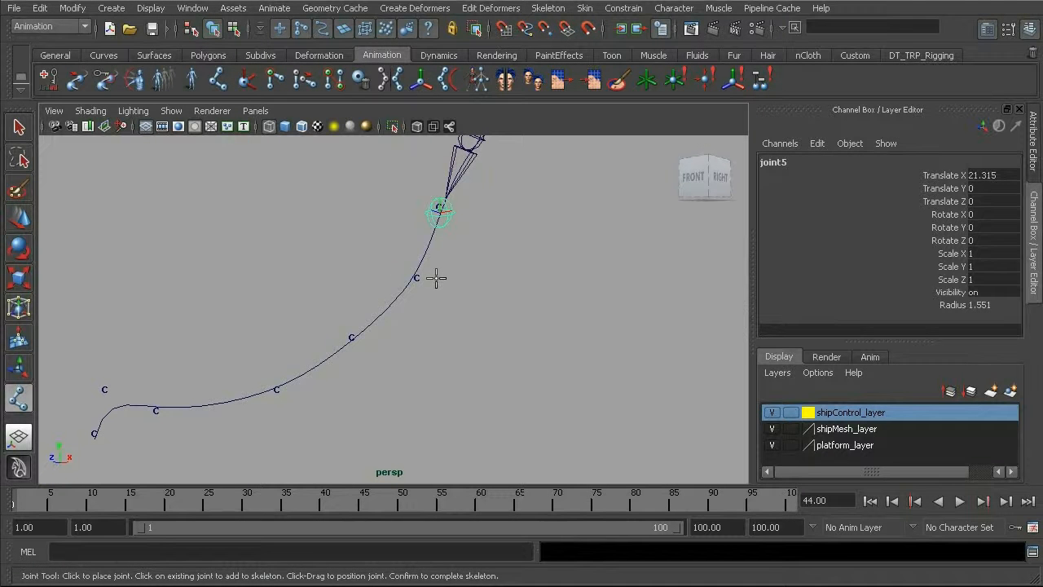
click(415, 277)
click(351, 340)
click(277, 391)
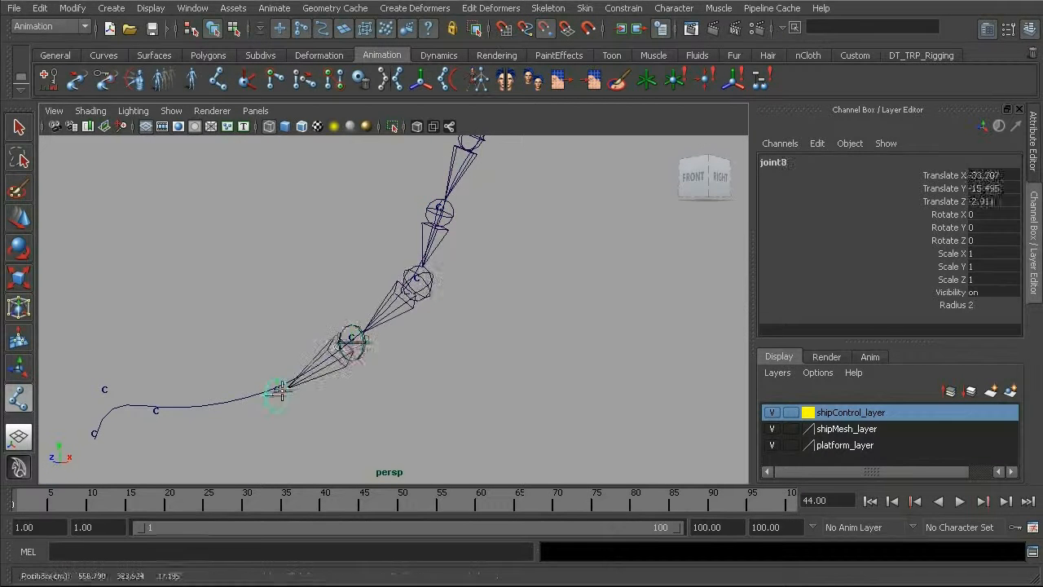
click(156, 414)
click(104, 395)
click(94, 434)
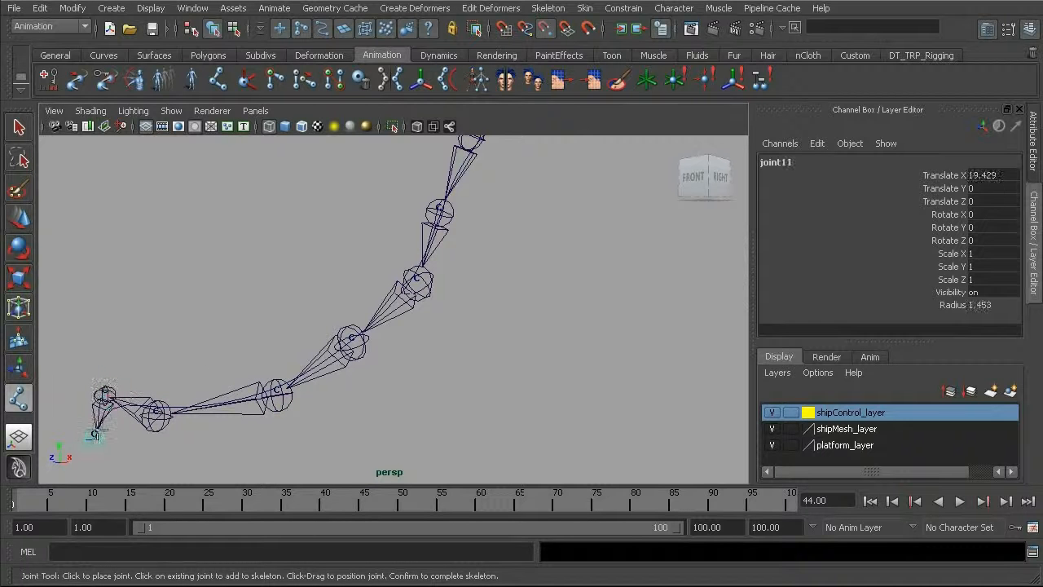
alt+drag(203, 334, 212, 396)
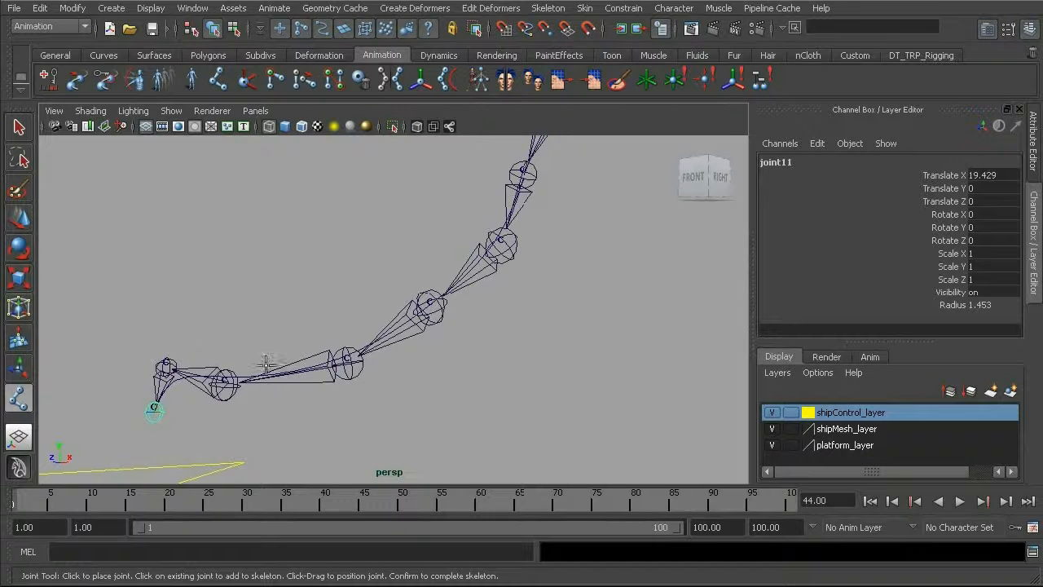
key(w)
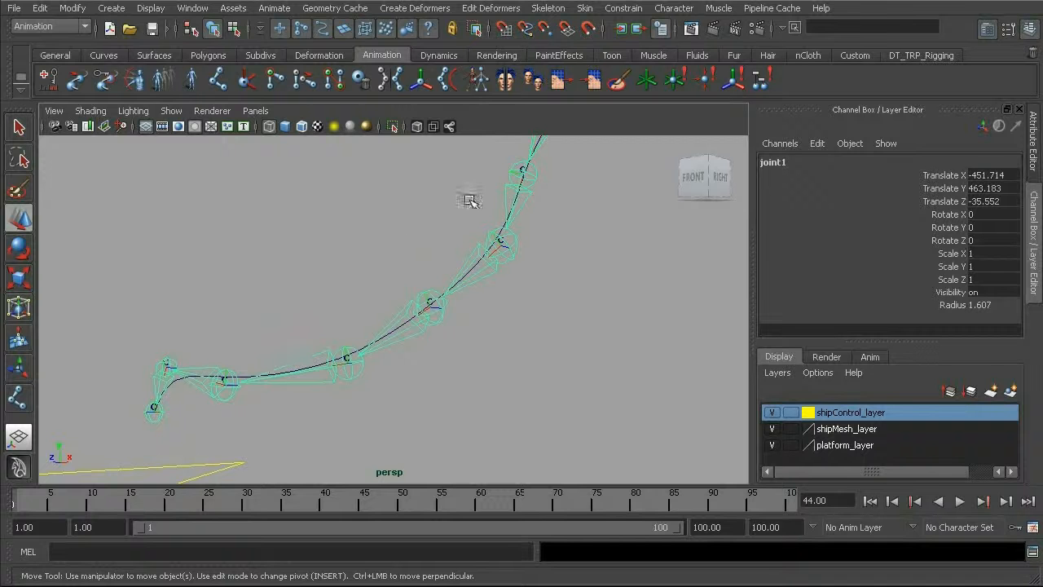
Step: Try rotating the third joint from the ship end to test the chain, and undo the rotation
mouse_move(462, 282)
alt+mouse_down()
mouse_move(424, 302)
mouse_move(362, 310)
mouse_move(449, 286)
alt+mouse_up()
click(463, 264)
alt+middle_drag(465, 266, 384, 326)
alt+right_drag(384, 326, 445, 323)
key(e)
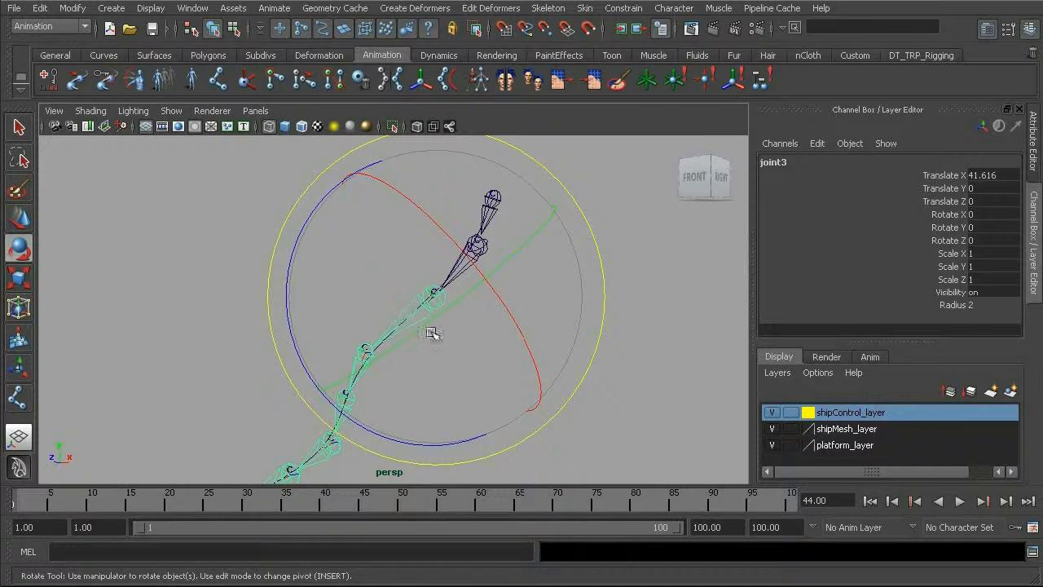
drag(293, 307, 307, 214)
key(ctrl+z)
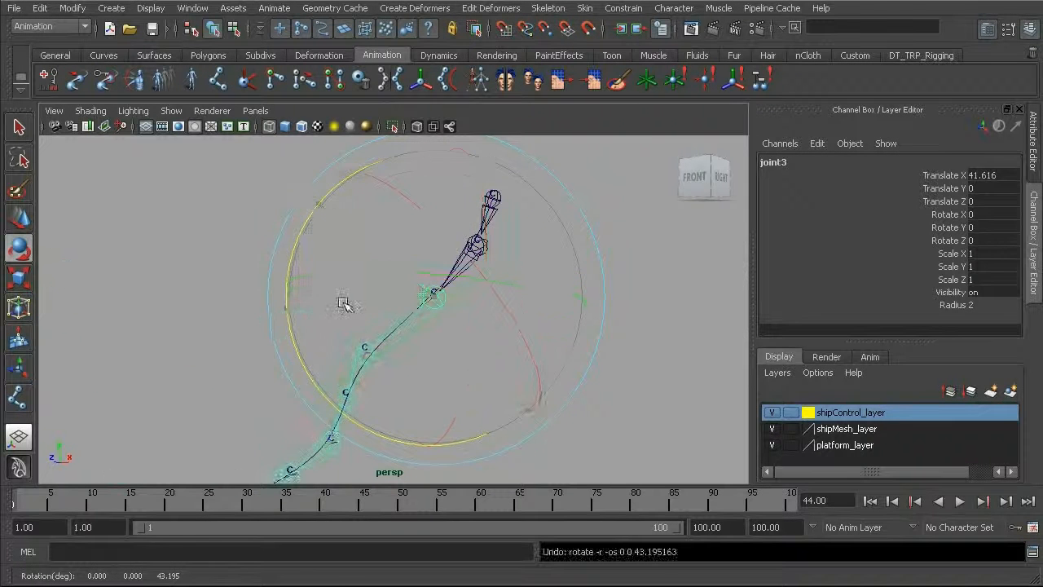
Step: Try rotating the seventh joint, in the lower part of the hose chain, and undo the rotation
alt+middle_drag(332, 445, 357, 344)
click(316, 375)
drag(431, 359, 426, 444)
key(ctrl+z)
alt+middle_drag(380, 356, 444, 325)
alt+drag(322, 320, 361, 321)
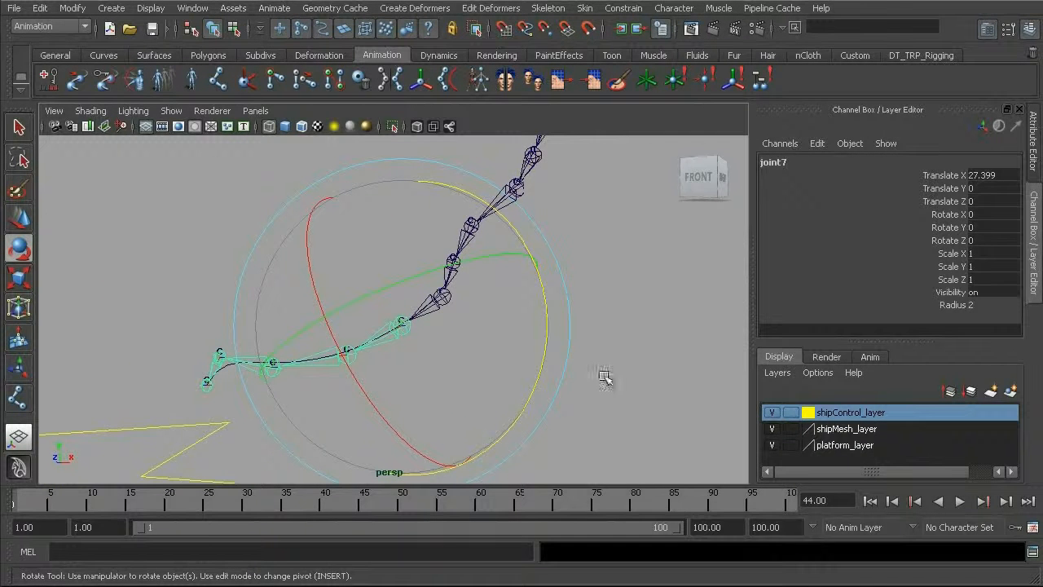
Step: Display polygons and NURBS surfaces again in the perspective view and switch it to shaded display
click(172, 111)
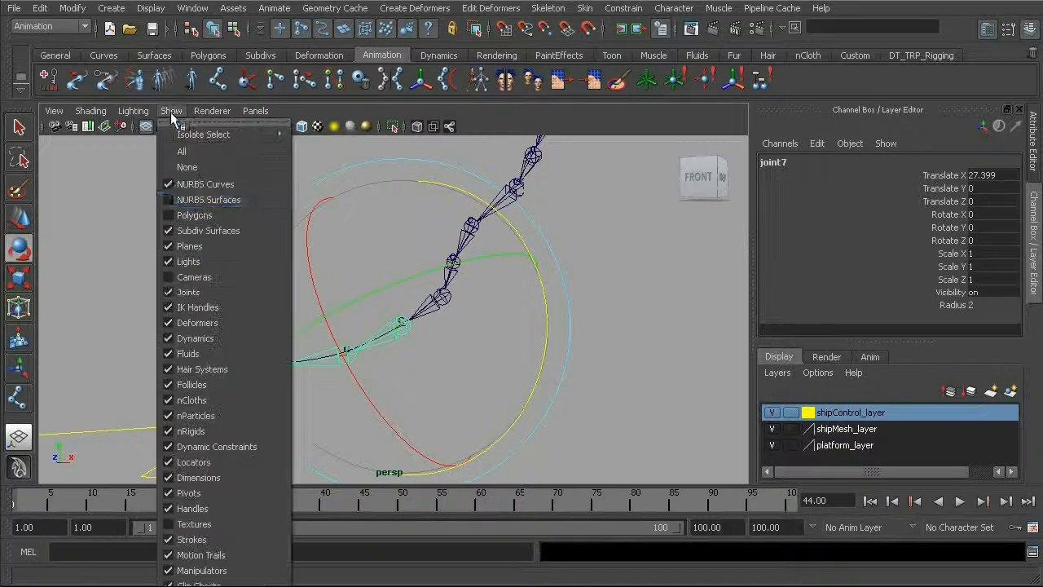
click(200, 212)
alt+drag(204, 214, 213, 267)
click(171, 111)
click(196, 199)
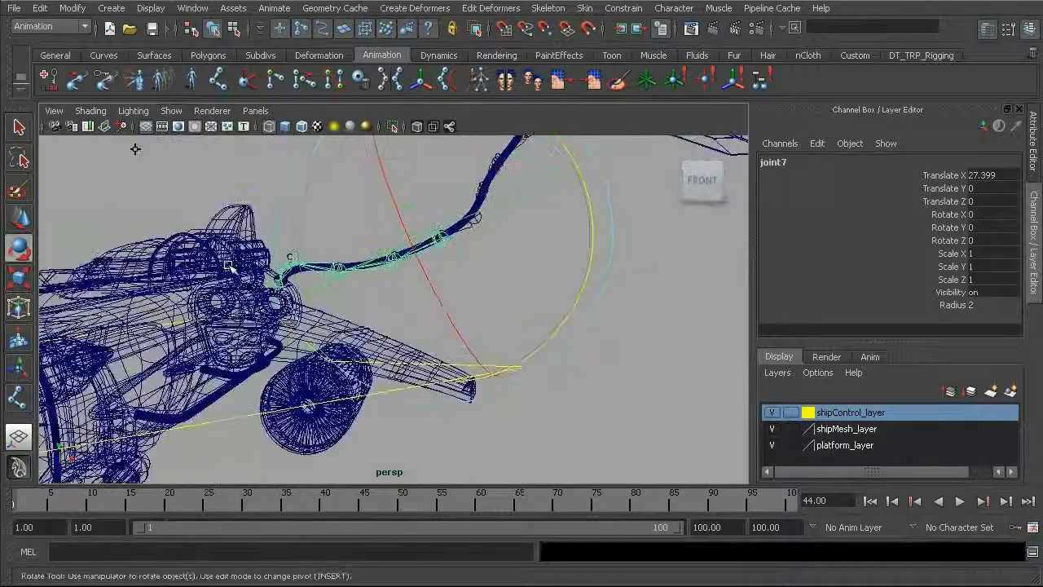
alt+drag(279, 300, 252, 170)
click(172, 111)
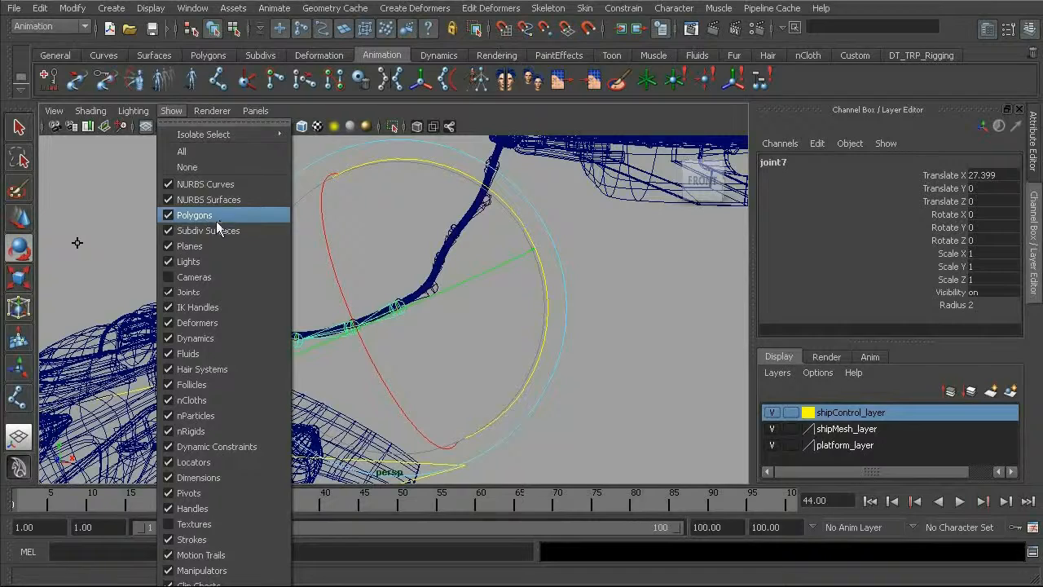
click(622, 295)
mouse_move(608, 297)
alt+mouse_down()
mouse_move(480, 319)
mouse_move(472, 291)
alt+mouse_up()
key(5)
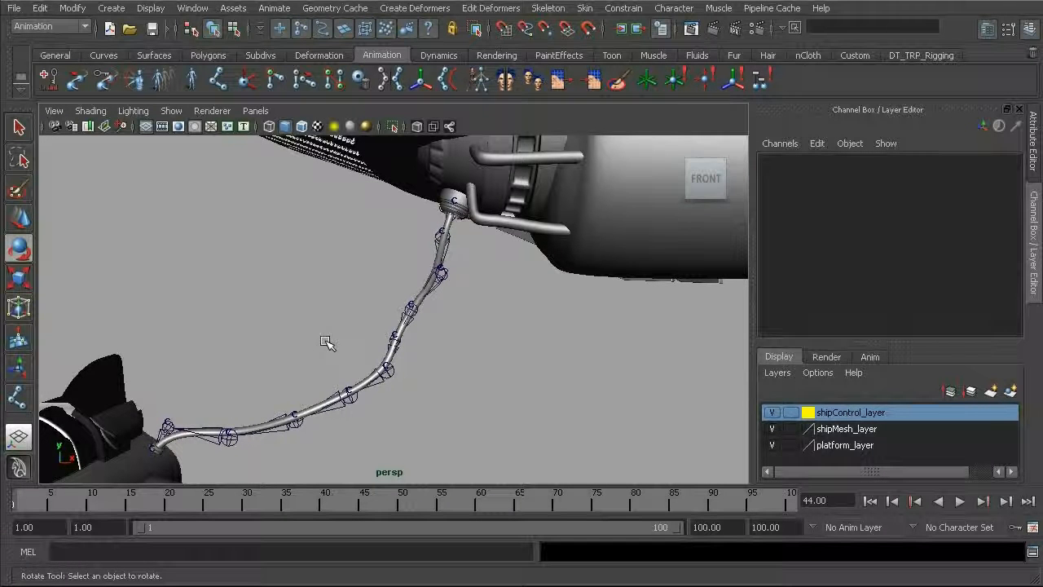
alt+drag(326, 342, 296, 321)
Step: Set the joint display scale to 3 so the joints fit the hose's thickness better
click(151, 8)
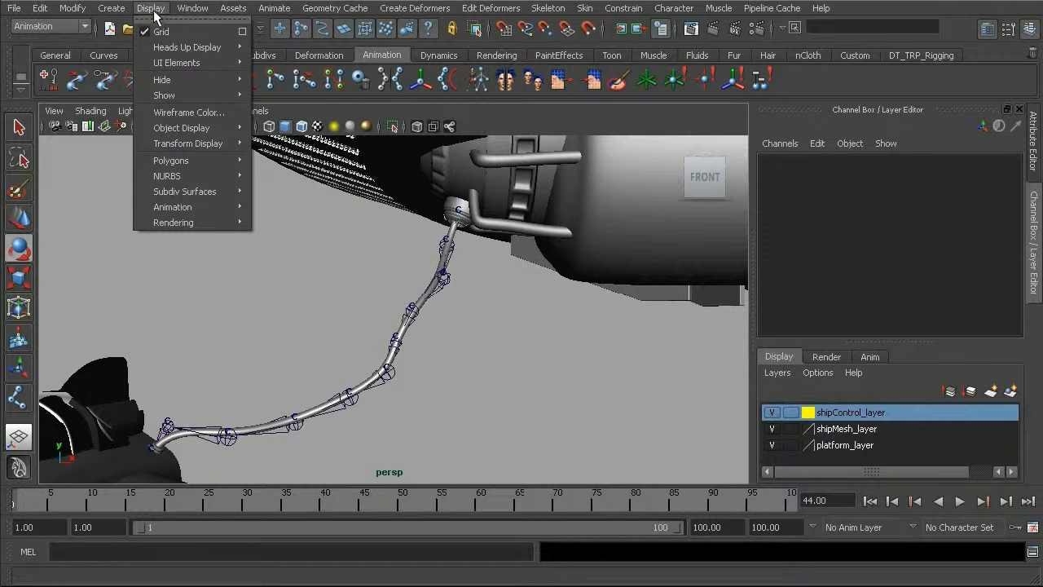
mouse_move(224, 207)
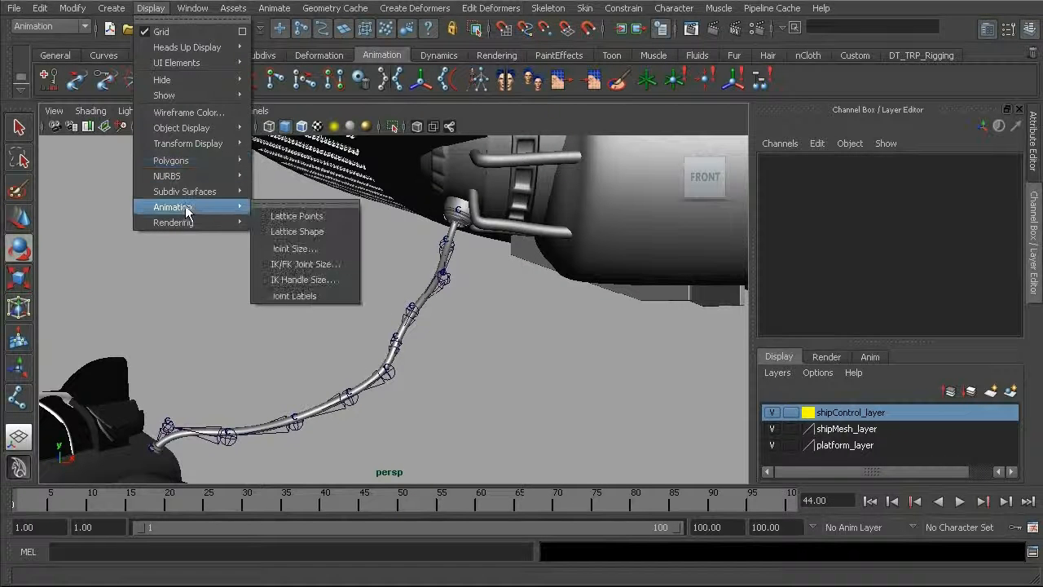
click(293, 248)
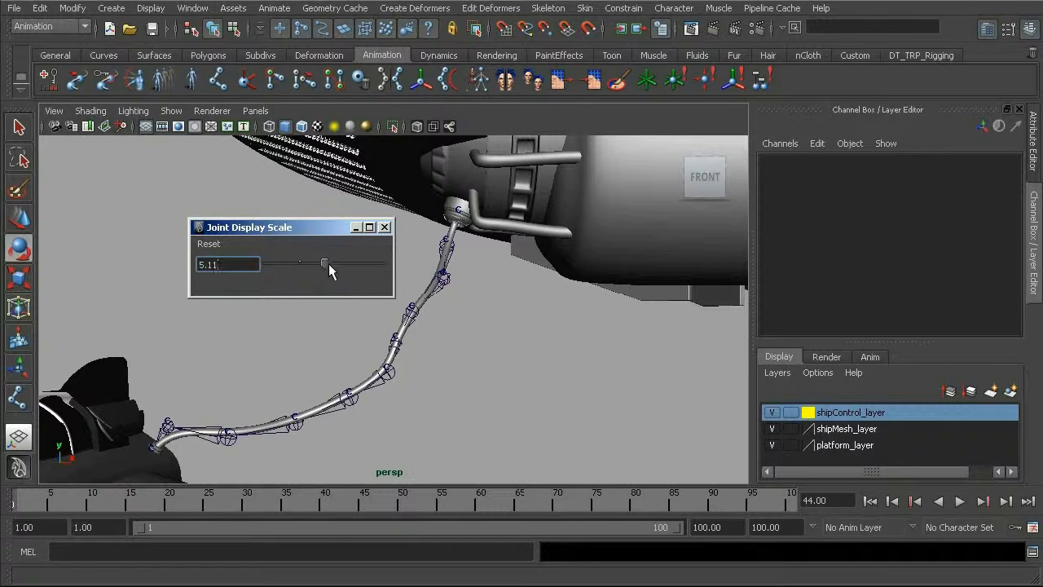
mouse_move(324, 265)
mouse_down()
mouse_move(282, 265)
mouse_move(310, 266)
mouse_move(294, 266)
mouse_up()
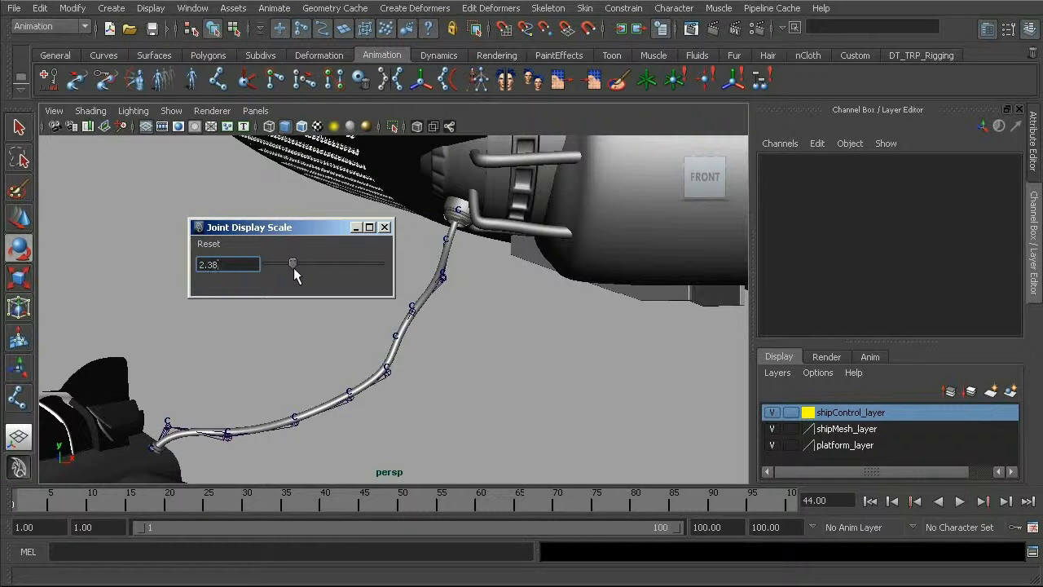
text(3)
key(Return)
click(385, 228)
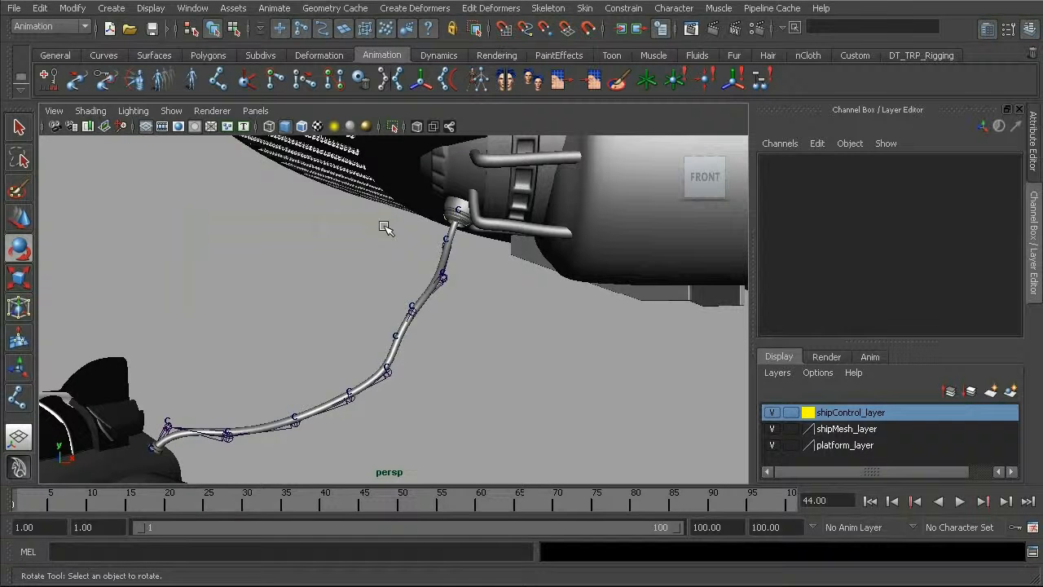
Step: Switch the perspective view back to wireframe display around the upper part of the hose
alt+middle_drag(405, 285, 358, 281)
alt+right_drag(357, 281, 385, 278)
key(4)
alt+middle_drag(365, 270, 361, 291)
alt+right_drag(361, 291, 463, 321)
Step: Try enlarging the radius of several joints in the upper hose chain to about 5, undo it, and clear the selection
click(395, 270)
alt+middle_drag(249, 326, 275, 280)
alt+right_drag(275, 280, 287, 285)
shift+click(289, 383)
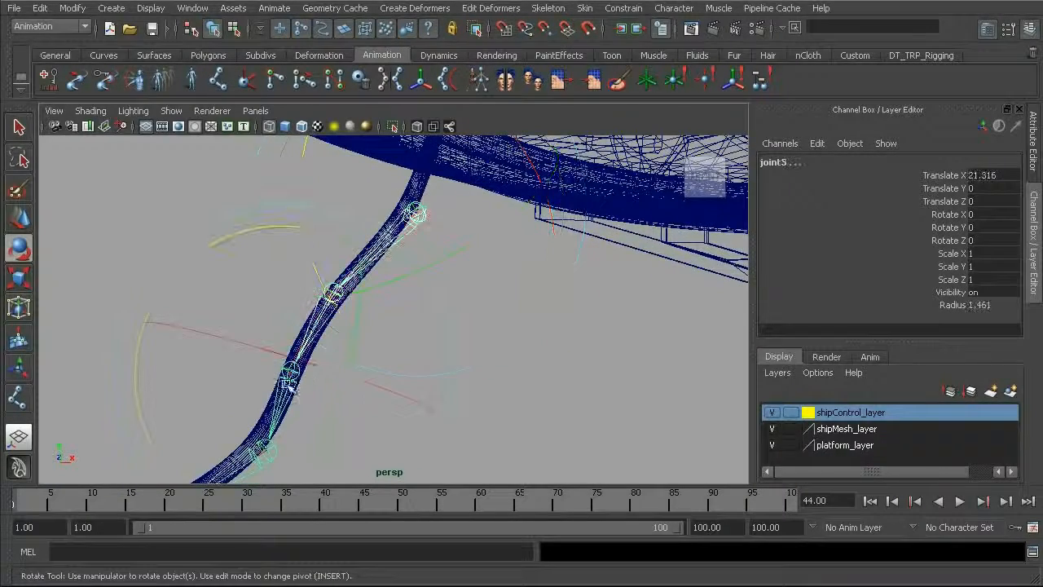
click(955, 305)
middle_drag(525, 367, 593, 369)
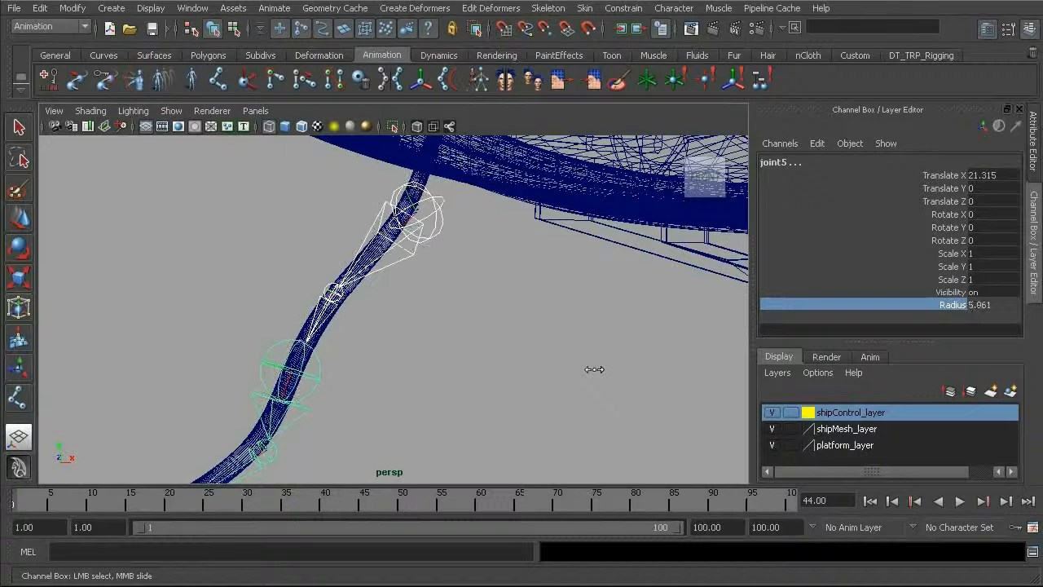
key(ctrl+z)
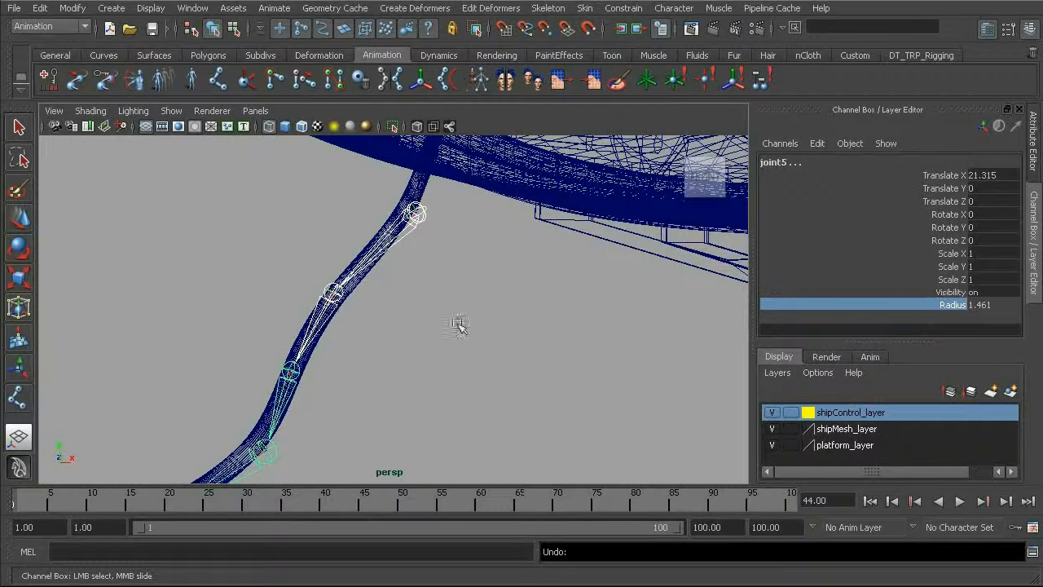
click(354, 368)
Step: Select the root joint at the ship end and examine how the whole chain follows the hose
alt+drag(368, 351, 417, 335)
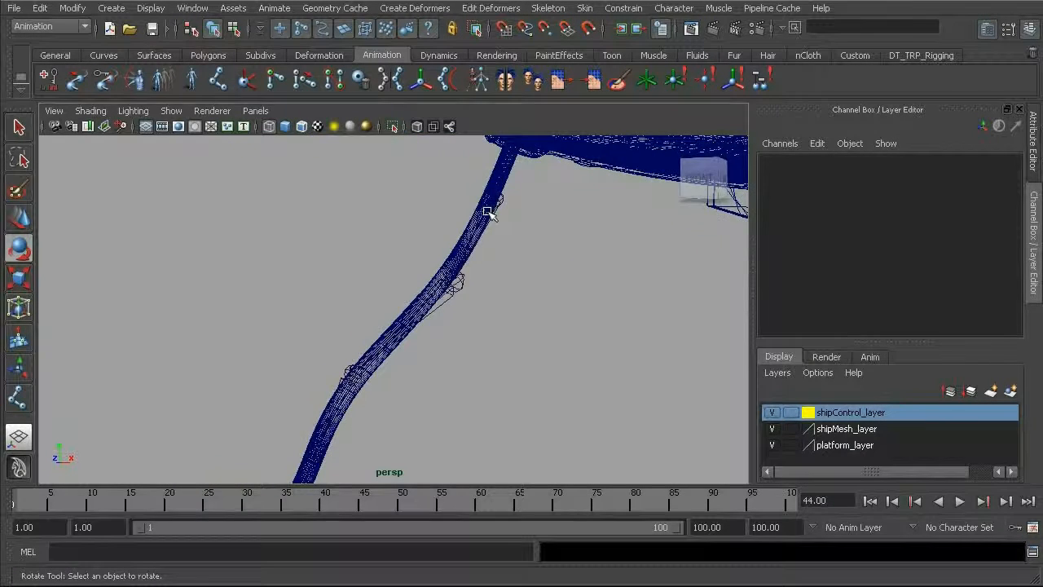
click(509, 168)
alt+drag(527, 233, 241, 359)
alt+middle_drag(368, 295, 273, 363)
alt+drag(274, 363, 240, 351)
alt+drag(385, 292, 361, 270)
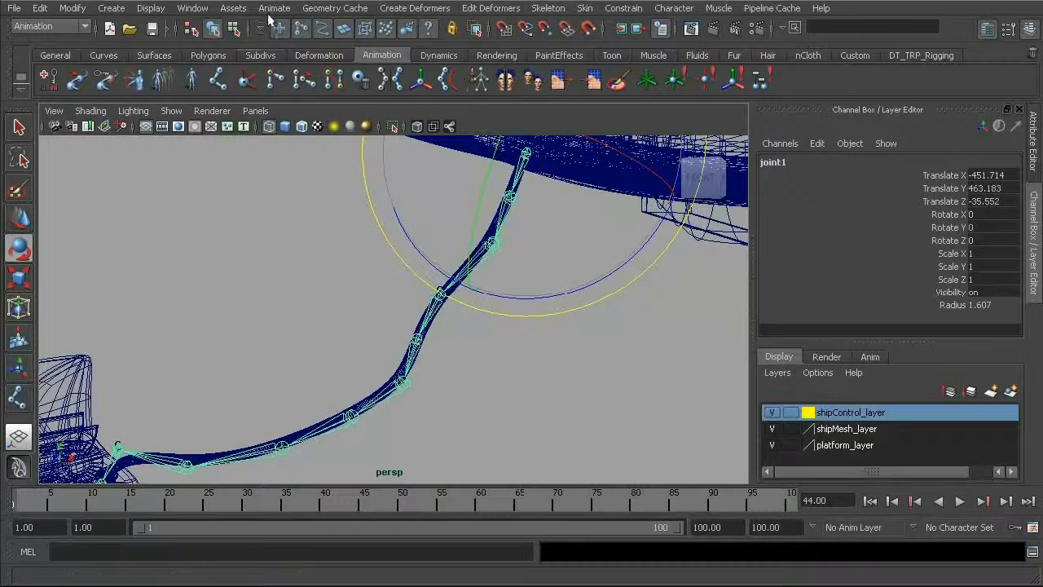
Step: Open the Outliner and select all hose cluster handles from cluster1Handle to cluster11Handle
click(203, 11)
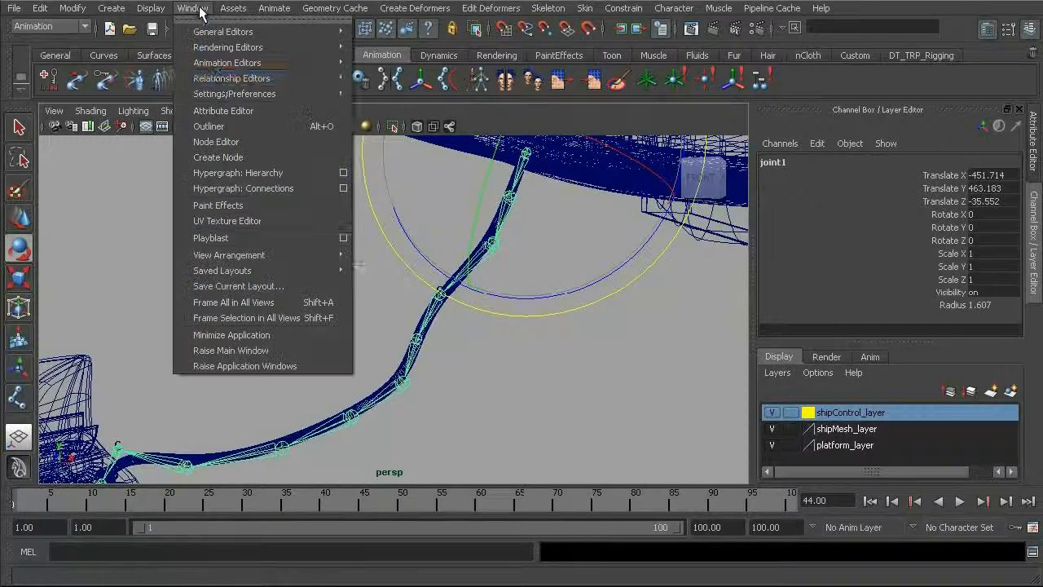
click(236, 126)
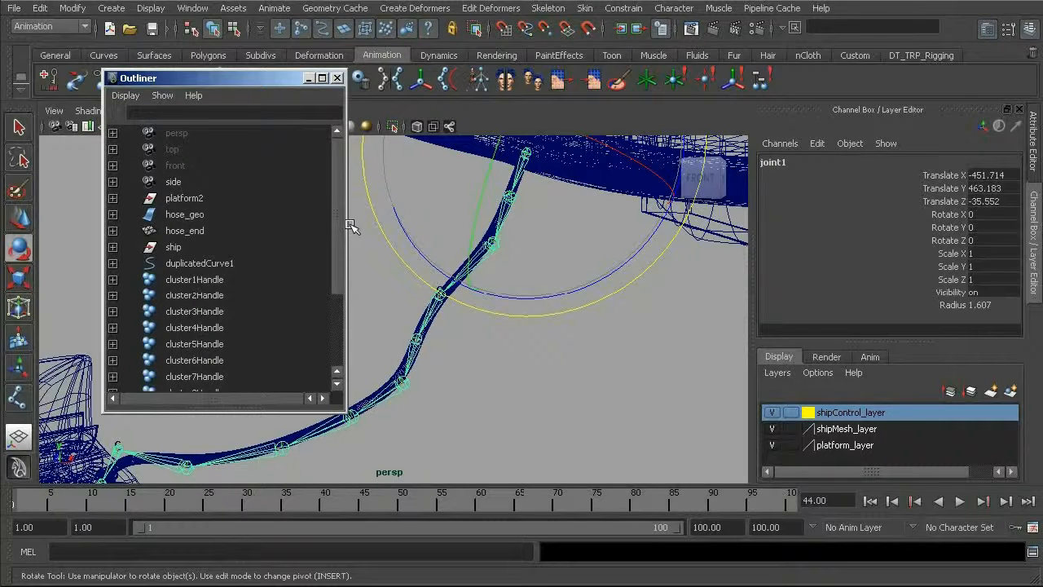
drag(338, 214, 334, 299)
click(211, 163)
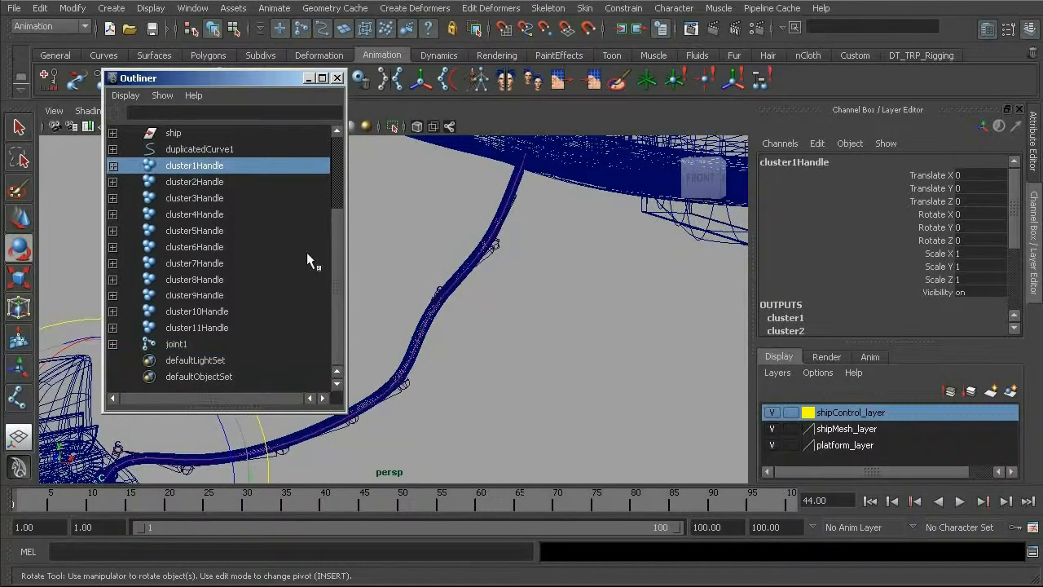
scroll(342, 226, up, 1)
shift+click(220, 368)
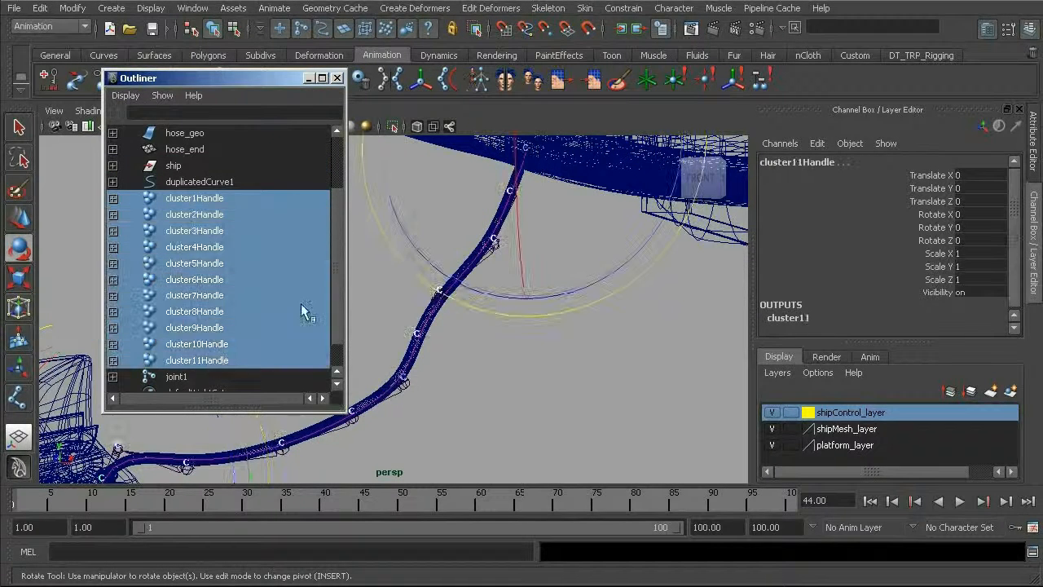
scroll(340, 240, down, 1)
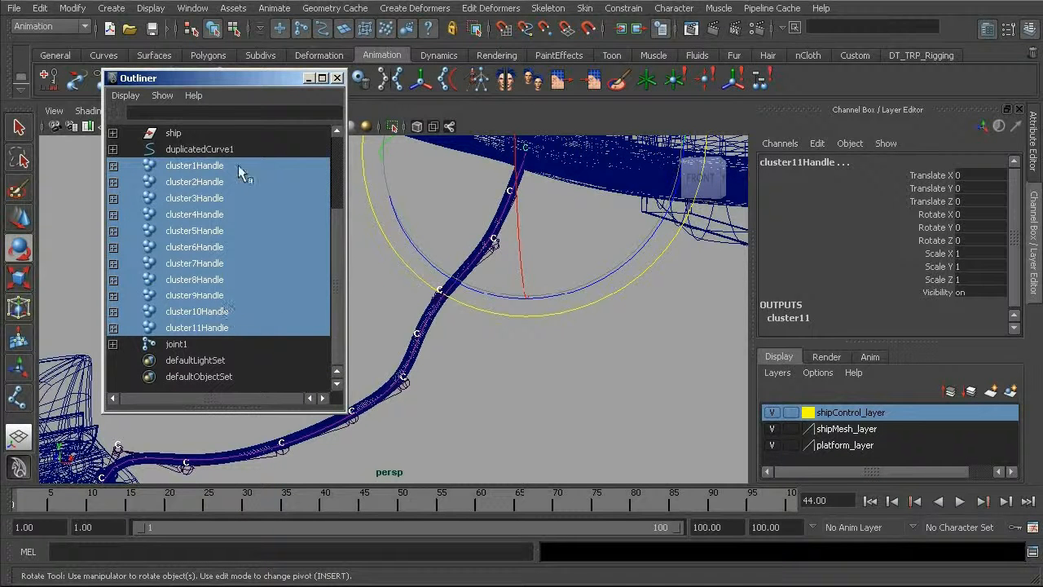
Step: Delete the duplicated hose curve together with all eleven cluster handles and close the Outliner
ctrl+click(217, 148)
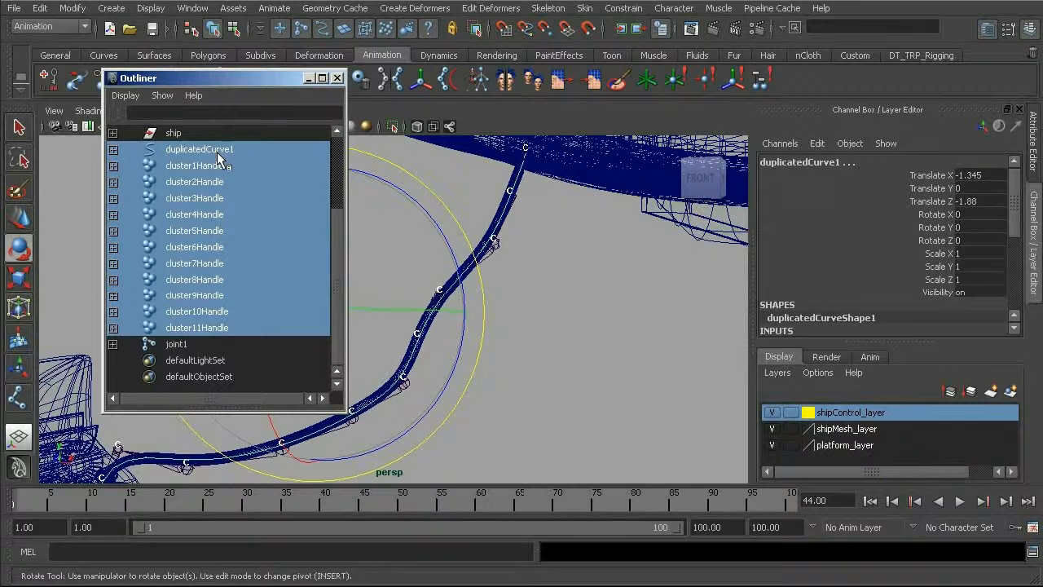
key(Delete)
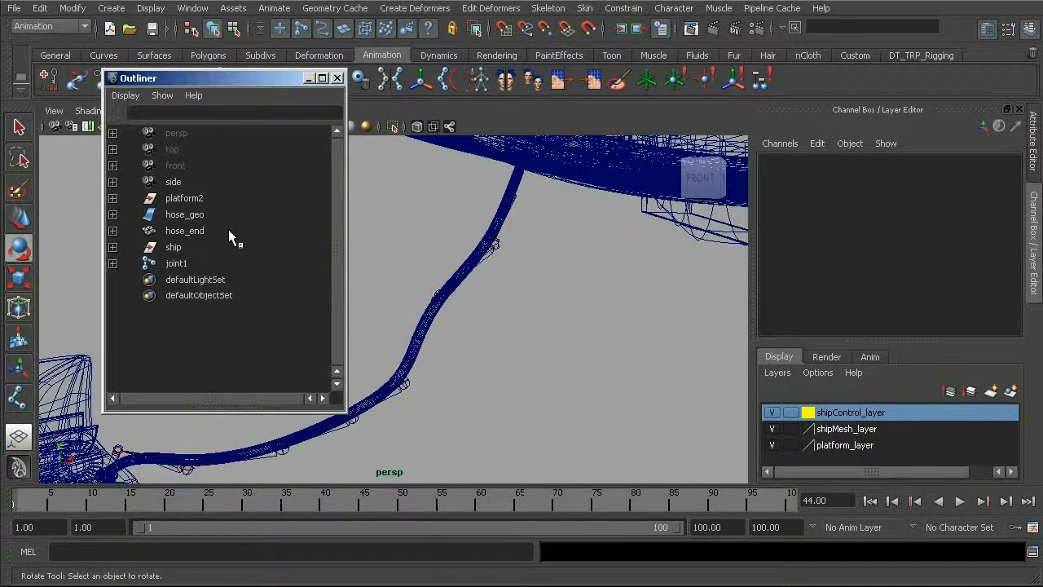
click(337, 79)
Step: Rename the whole hose joint hierarchy from its root joint, replacing "joint" with "jnt_hose" in every name
alt+middle_drag(466, 191, 417, 254)
click(472, 226)
alt+middle_drag(391, 308, 422, 265)
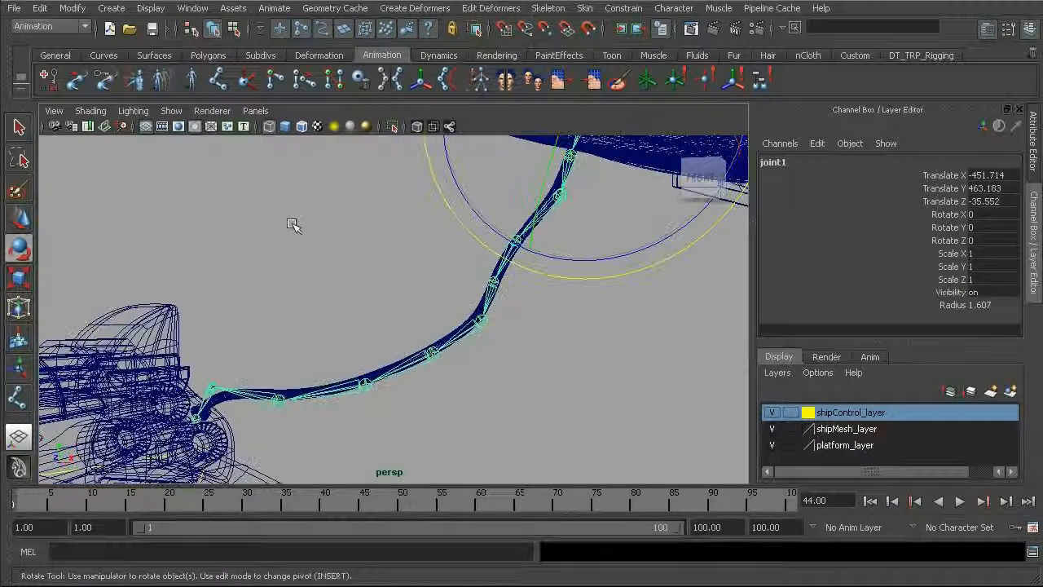
click(73, 8)
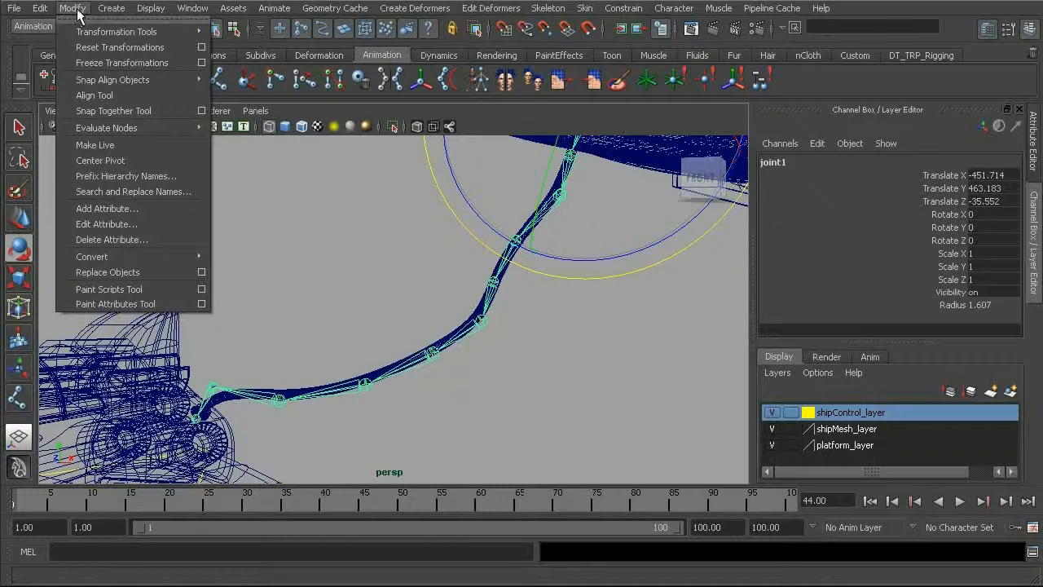
click(254, 185)
alt+middle_drag(381, 281, 356, 341)
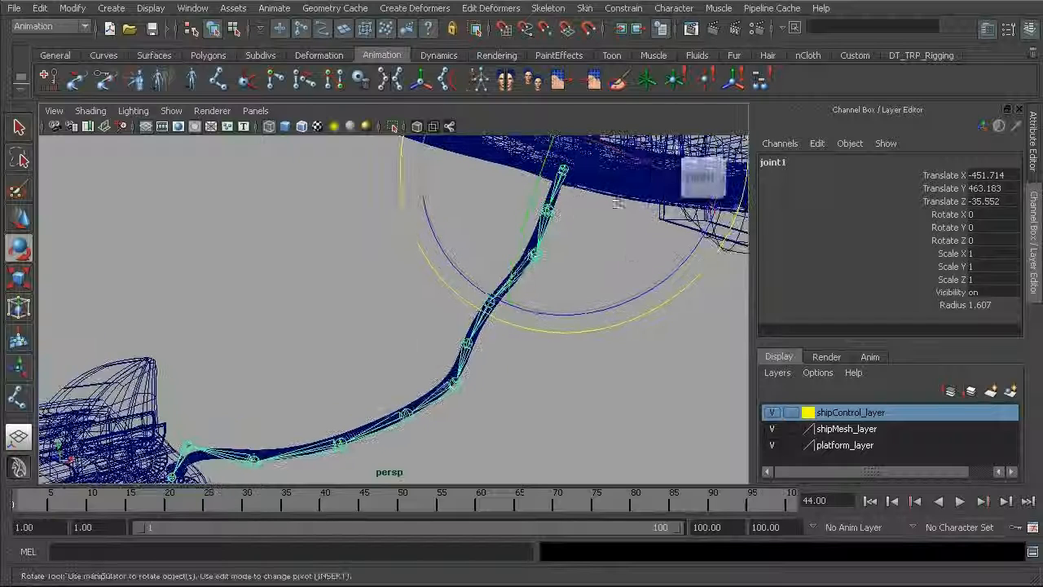
key(Up)
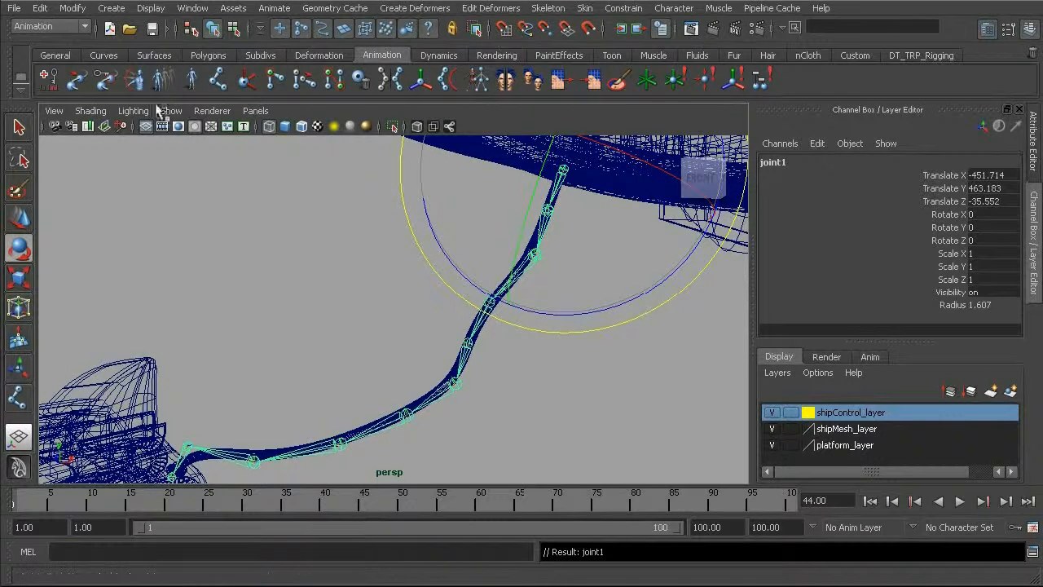
click(79, 10)
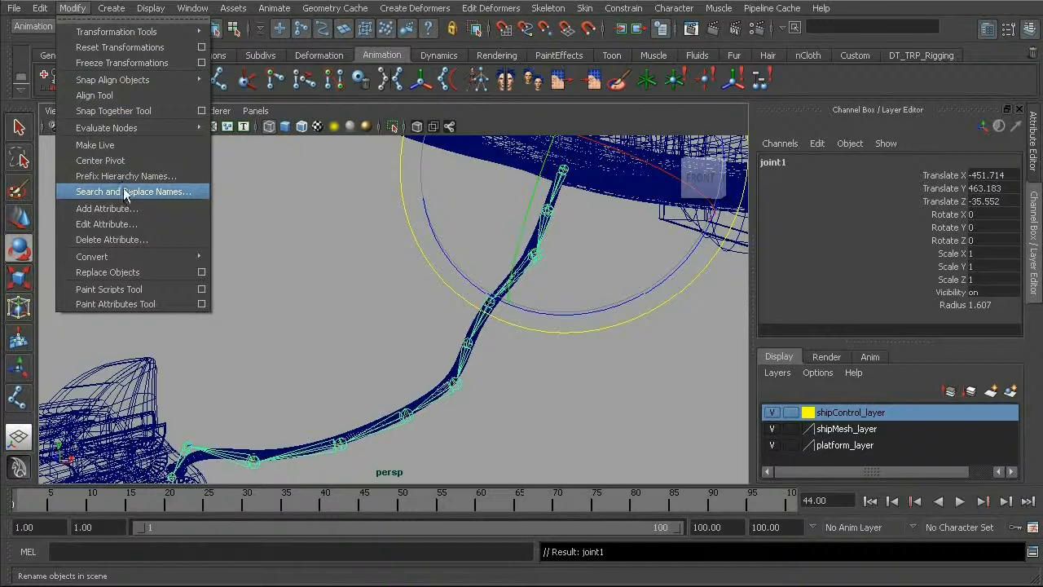
click(150, 191)
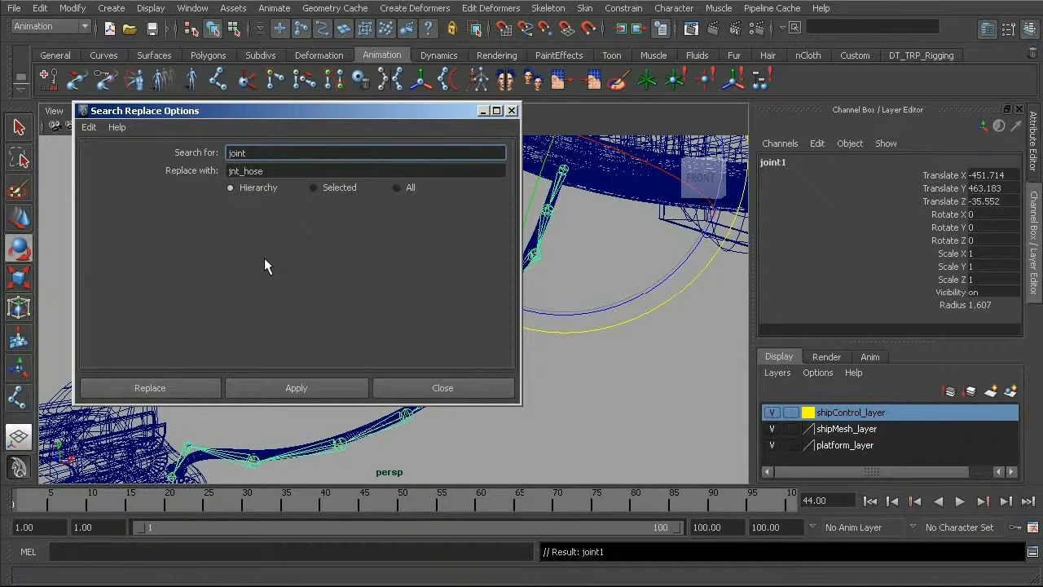
click(88, 128)
click(124, 160)
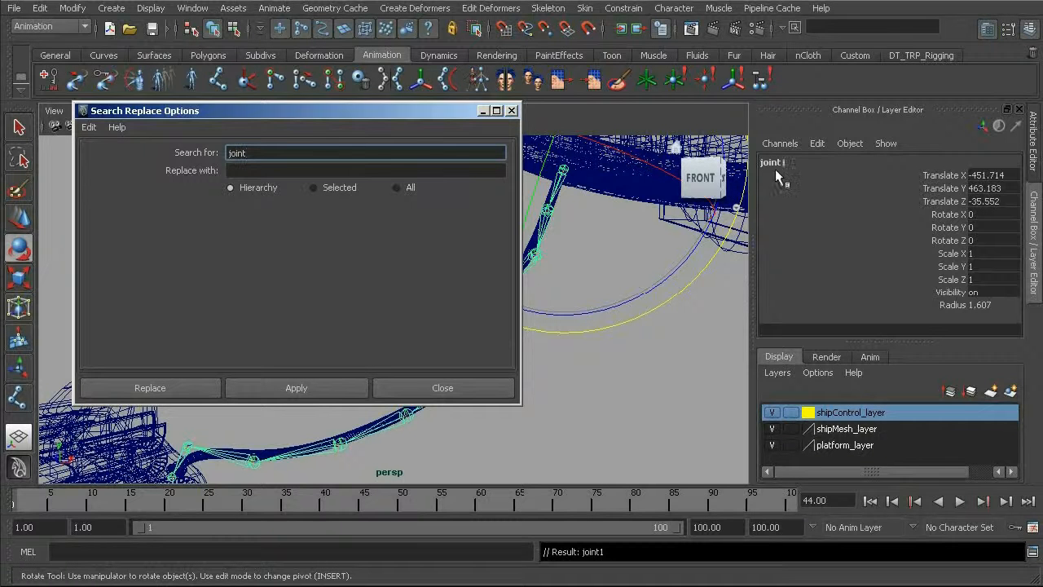
click(254, 169)
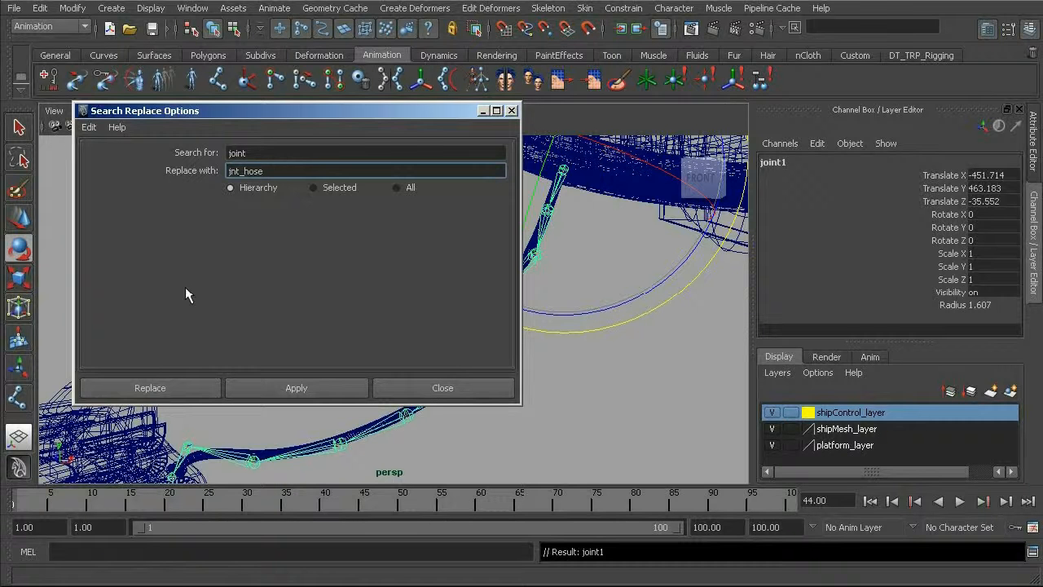
click(155, 388)
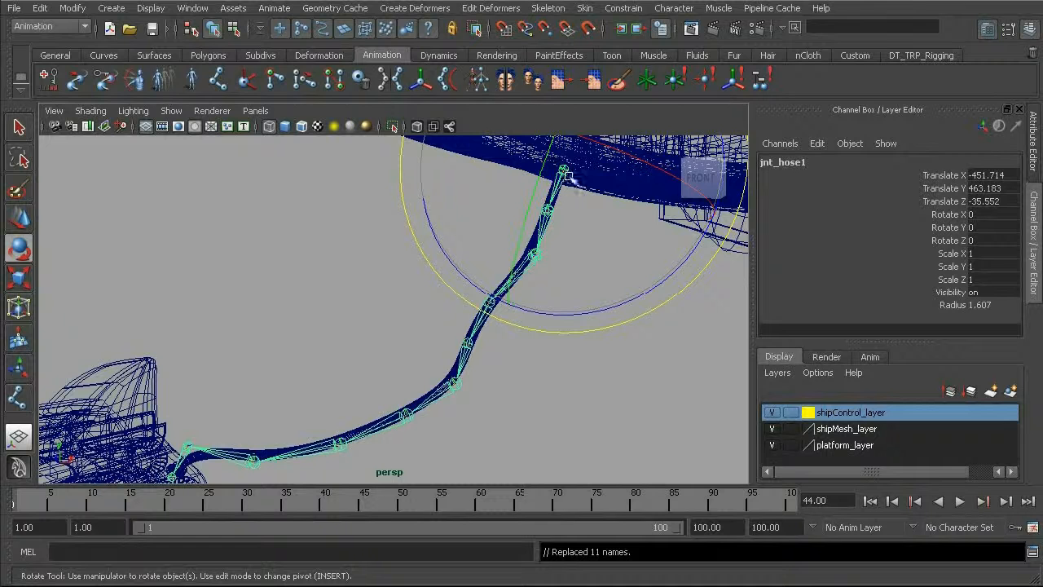
Step: Check the new names of the joints along the lower hose, ending with the last joint of the chain selected
click(430, 410)
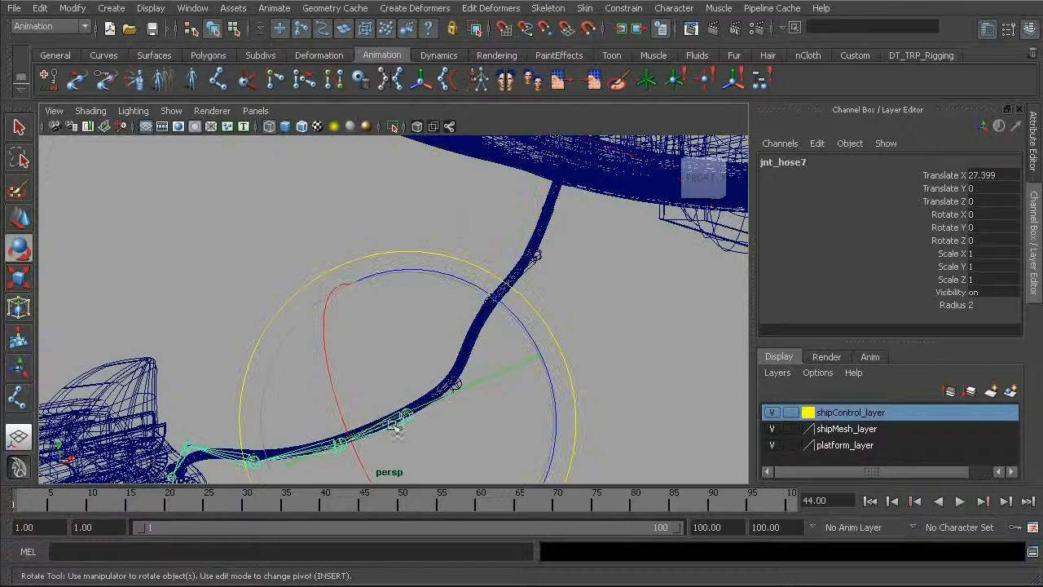
drag(298, 400, 325, 345)
key(q)
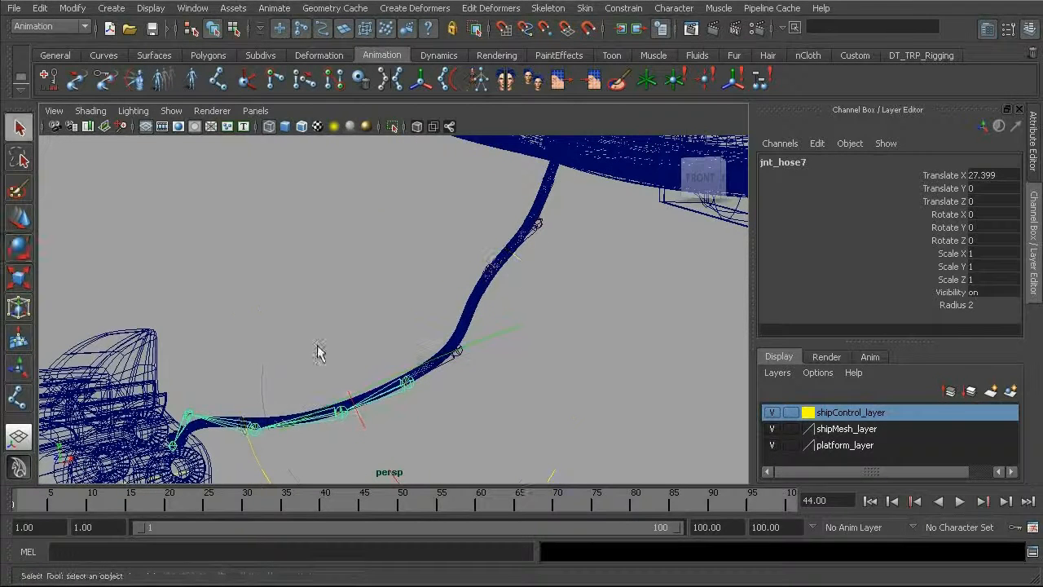
click(226, 423)
click(181, 430)
alt+middle_drag(204, 434, 233, 372)
click(209, 374)
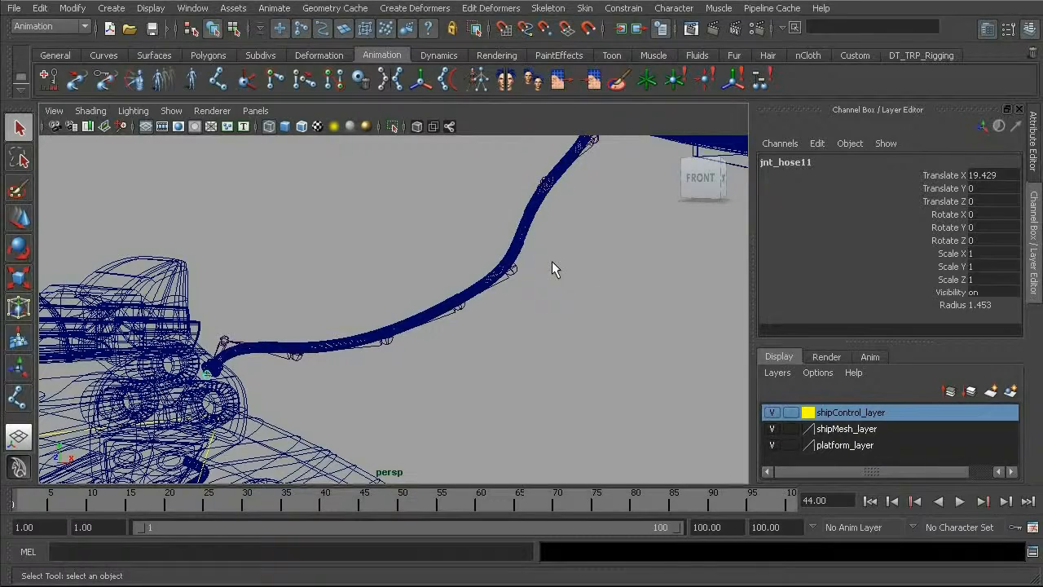
Step: Examine from the front and side how the joint chain runs along the hose between its two ends
alt+middle_drag(502, 269, 556, 280)
mouse_move(555, 279)
alt+mouse_down()
mouse_move(519, 291)
mouse_move(549, 283)
alt+mouse_up()
alt+right_drag(549, 283, 463, 273)
alt+drag(462, 274, 601, 201)
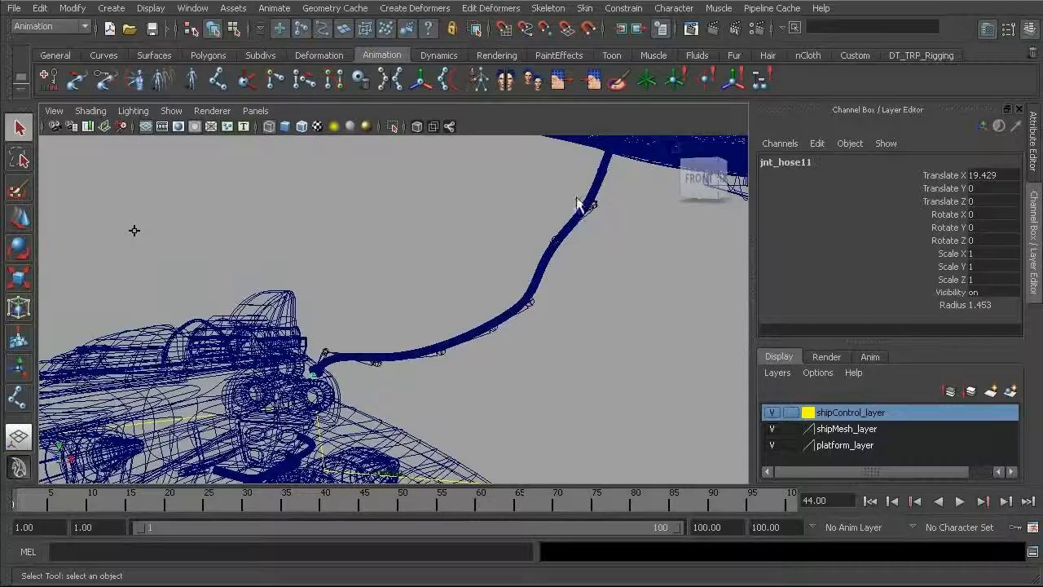
alt+drag(573, 269, 538, 249)
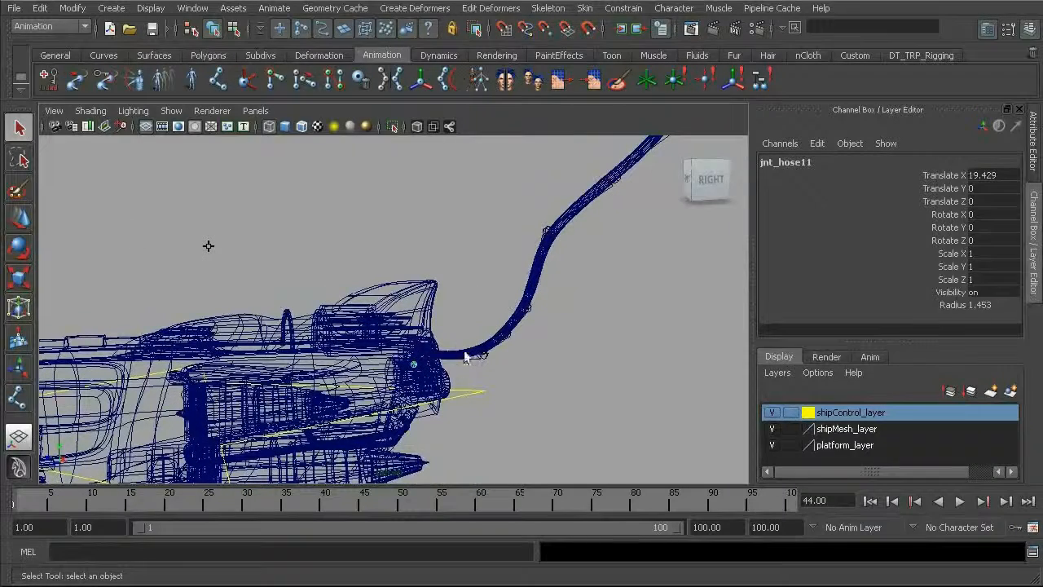
alt+drag(533, 333, 380, 326)
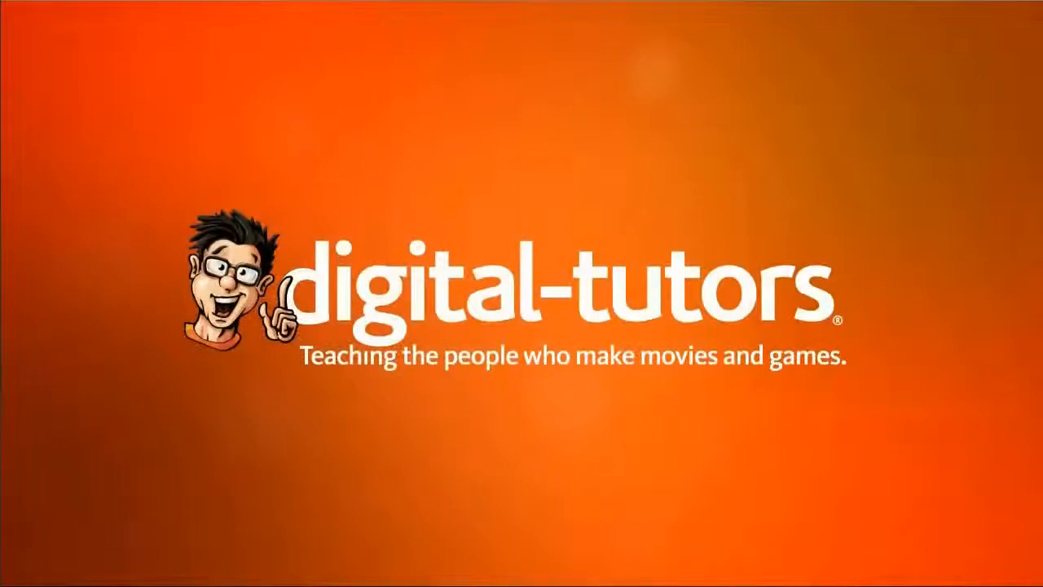